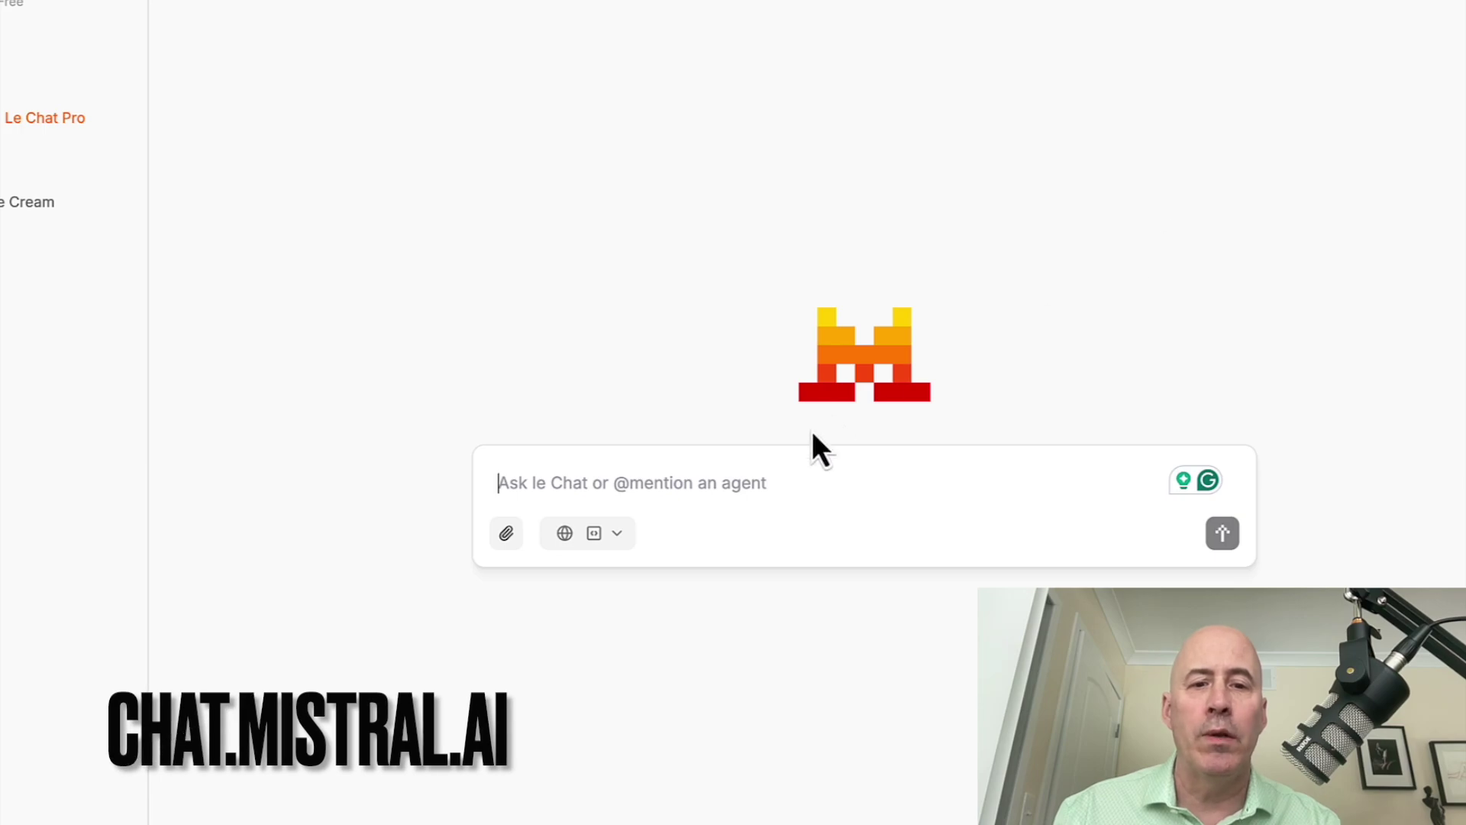
Step: Turn on image generation for the new chat, alongside web search and the code interpreter
click(618, 534)
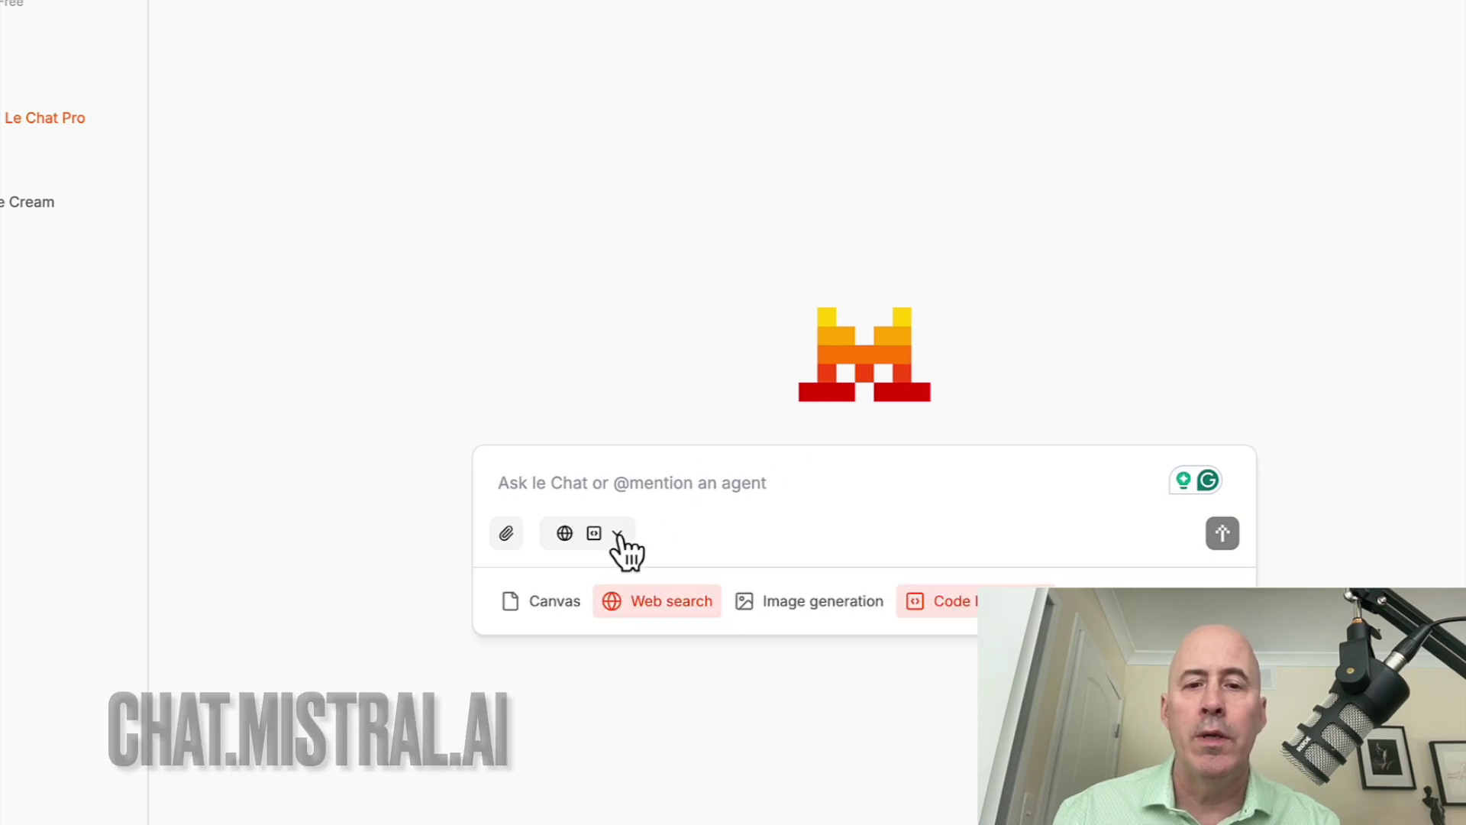
click(813, 607)
click(779, 491)
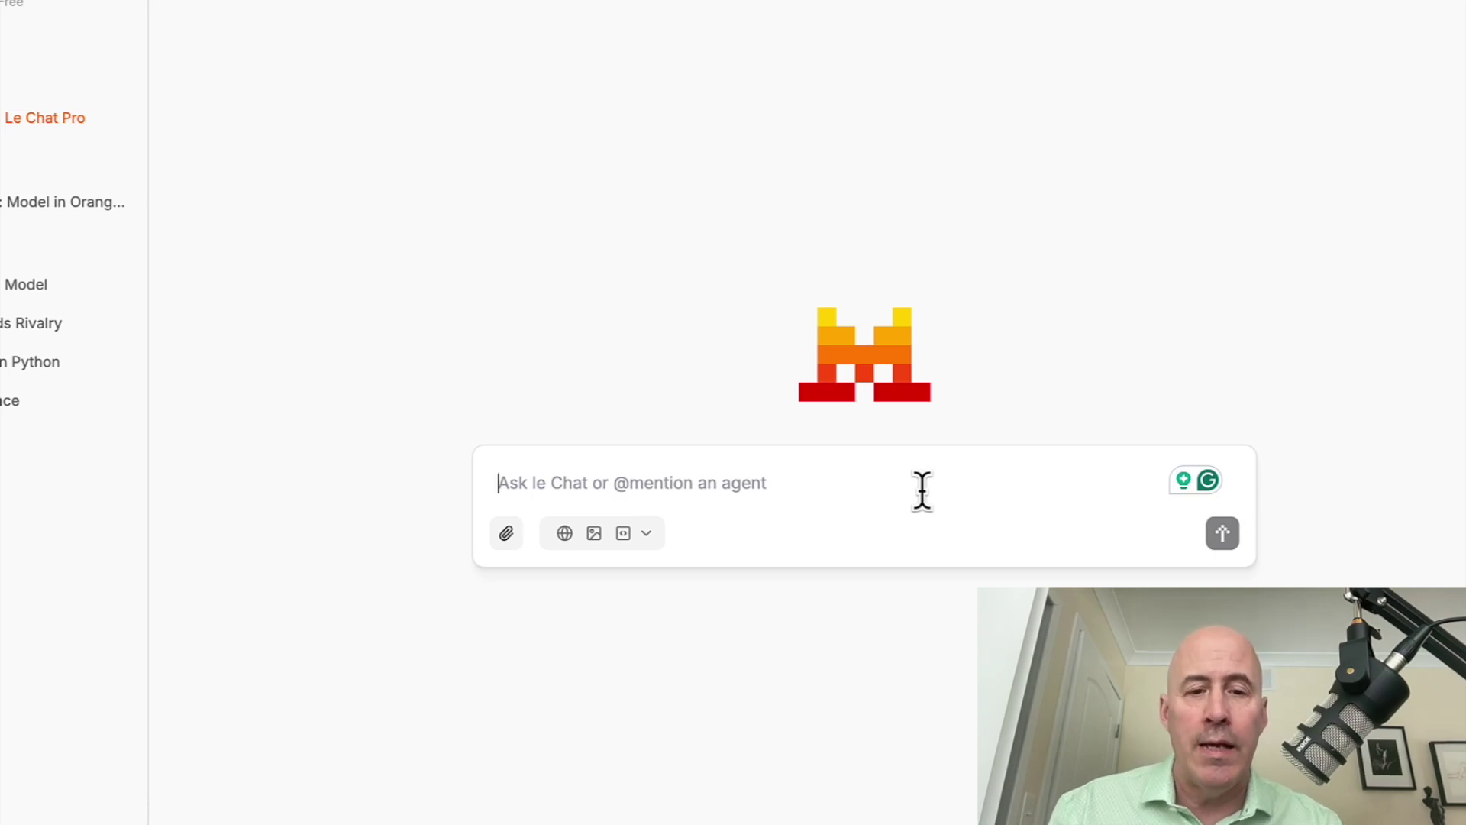
Step: Enter the image prompt "photo of Model walking down the city street with an orange dress and blue gloves"
text(Here is the image of a model smiling walking down a city street with purple gloves:)
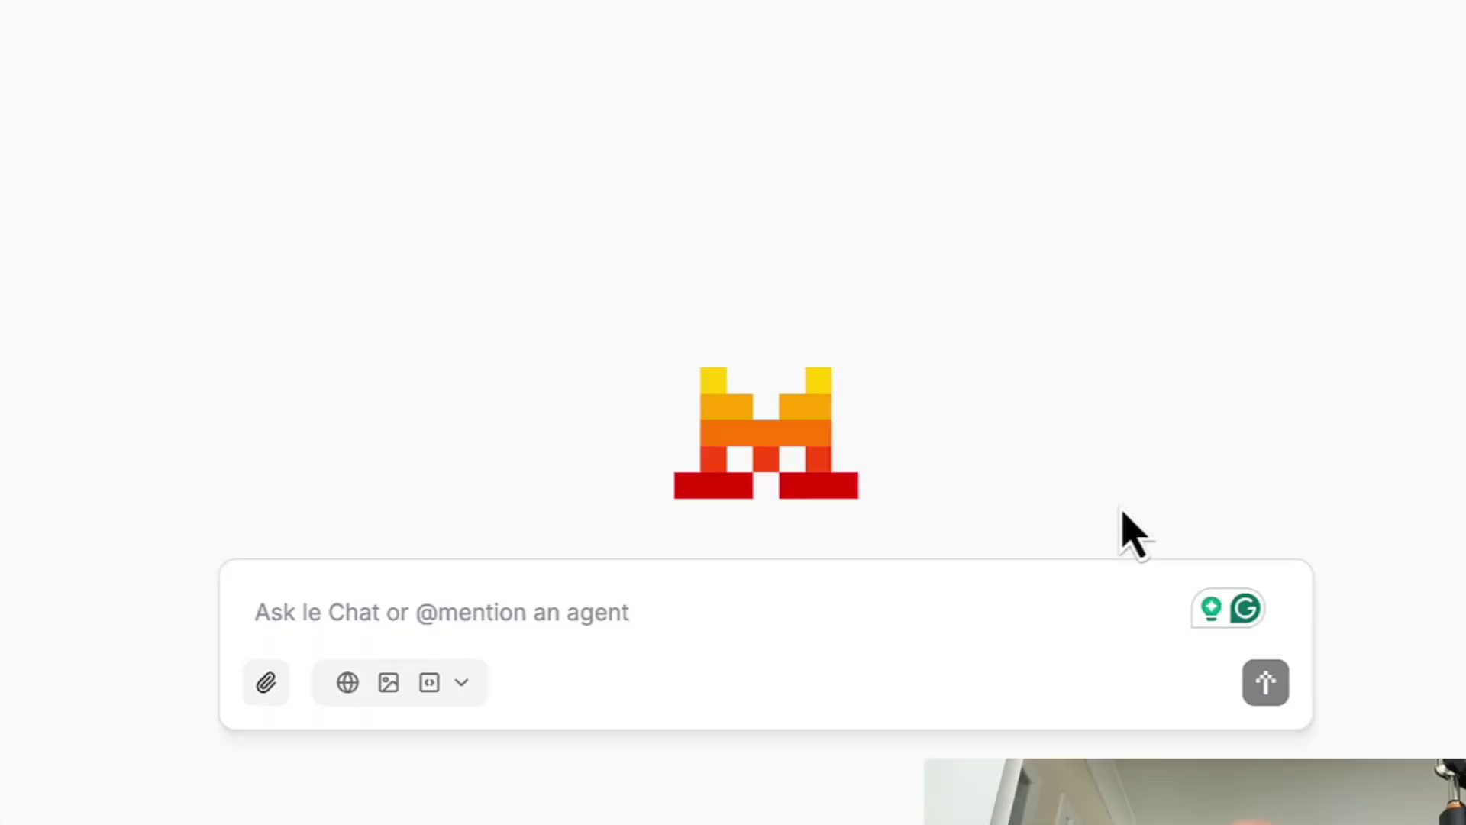
text(photo of Model walking down the city street with an orange dress and blue gloves)
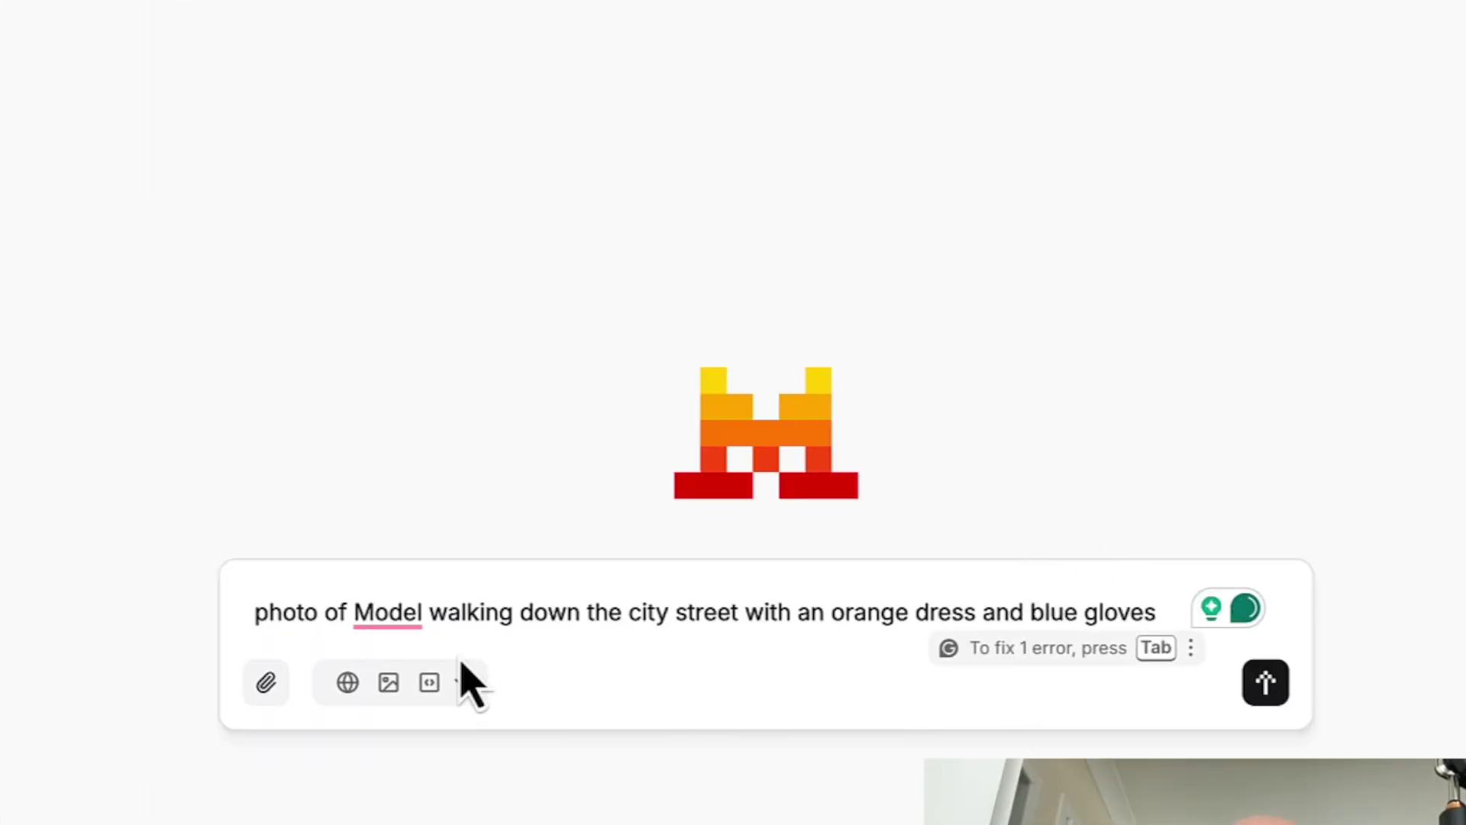
mouse_move(382, 612)
click(445, 674)
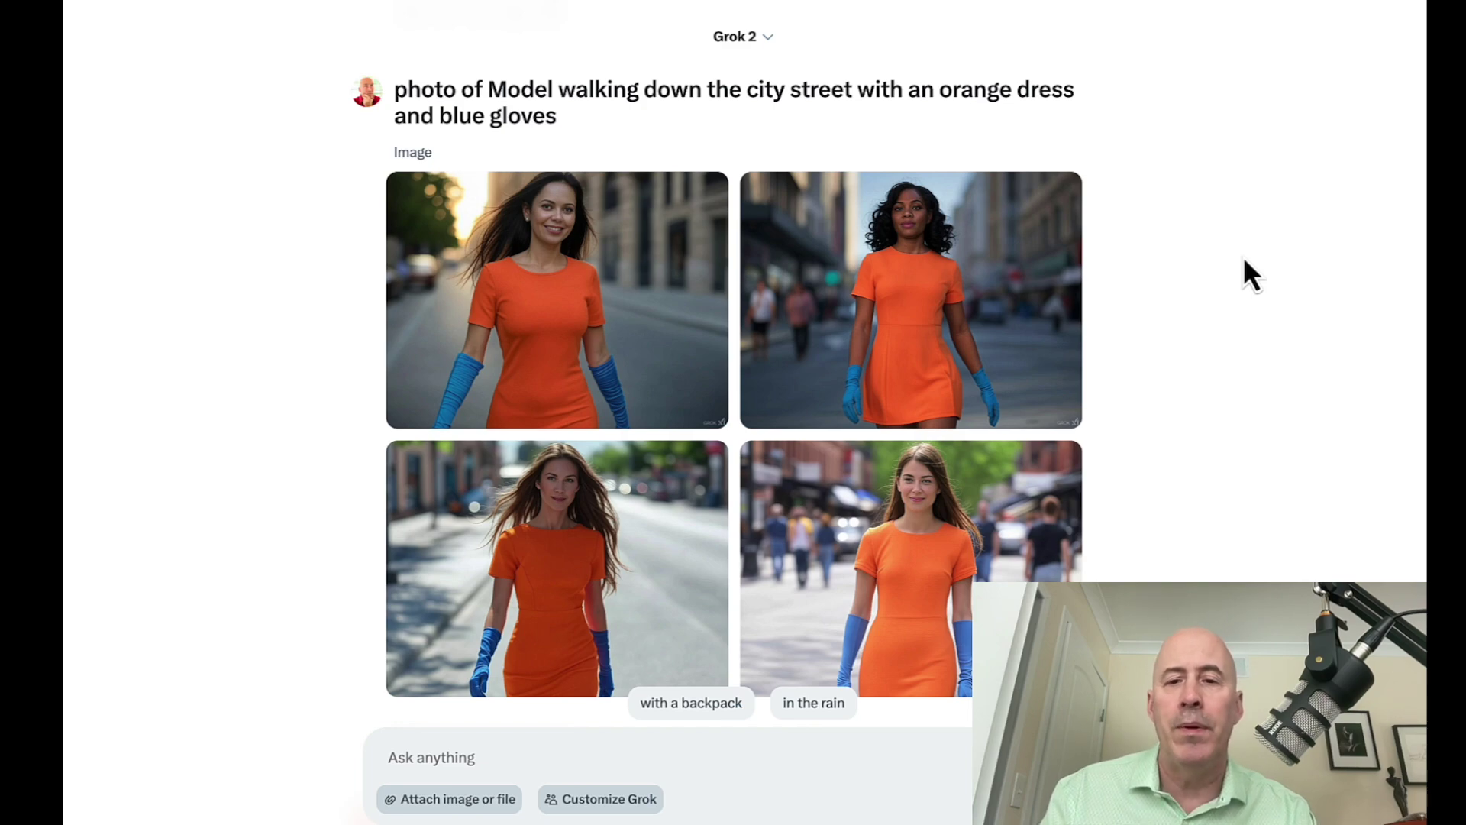
Step: In Grok, examine the generated images of the model in an orange dress and blue gloves one by one at full size
click(619, 286)
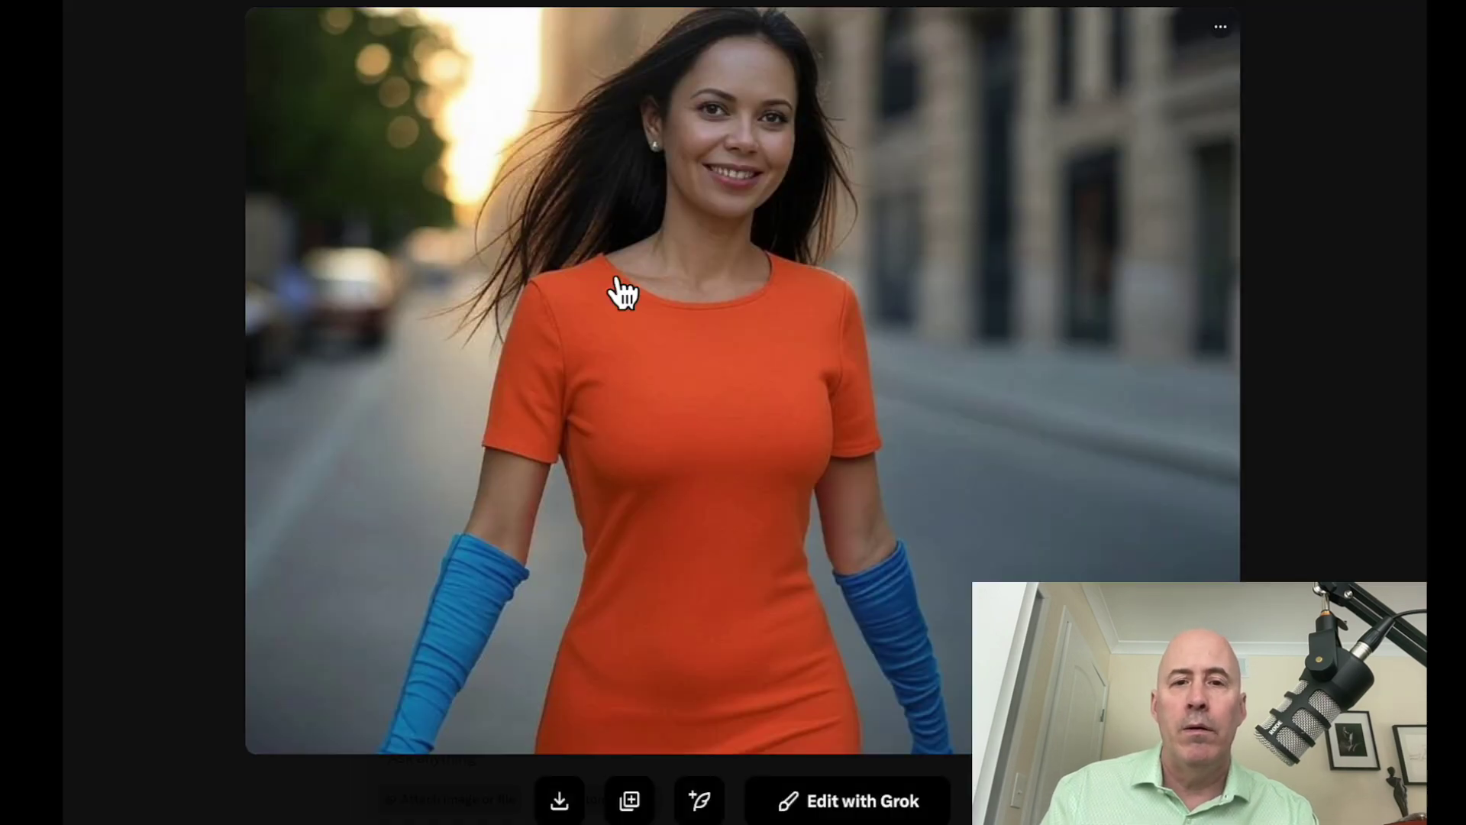
key(Right)
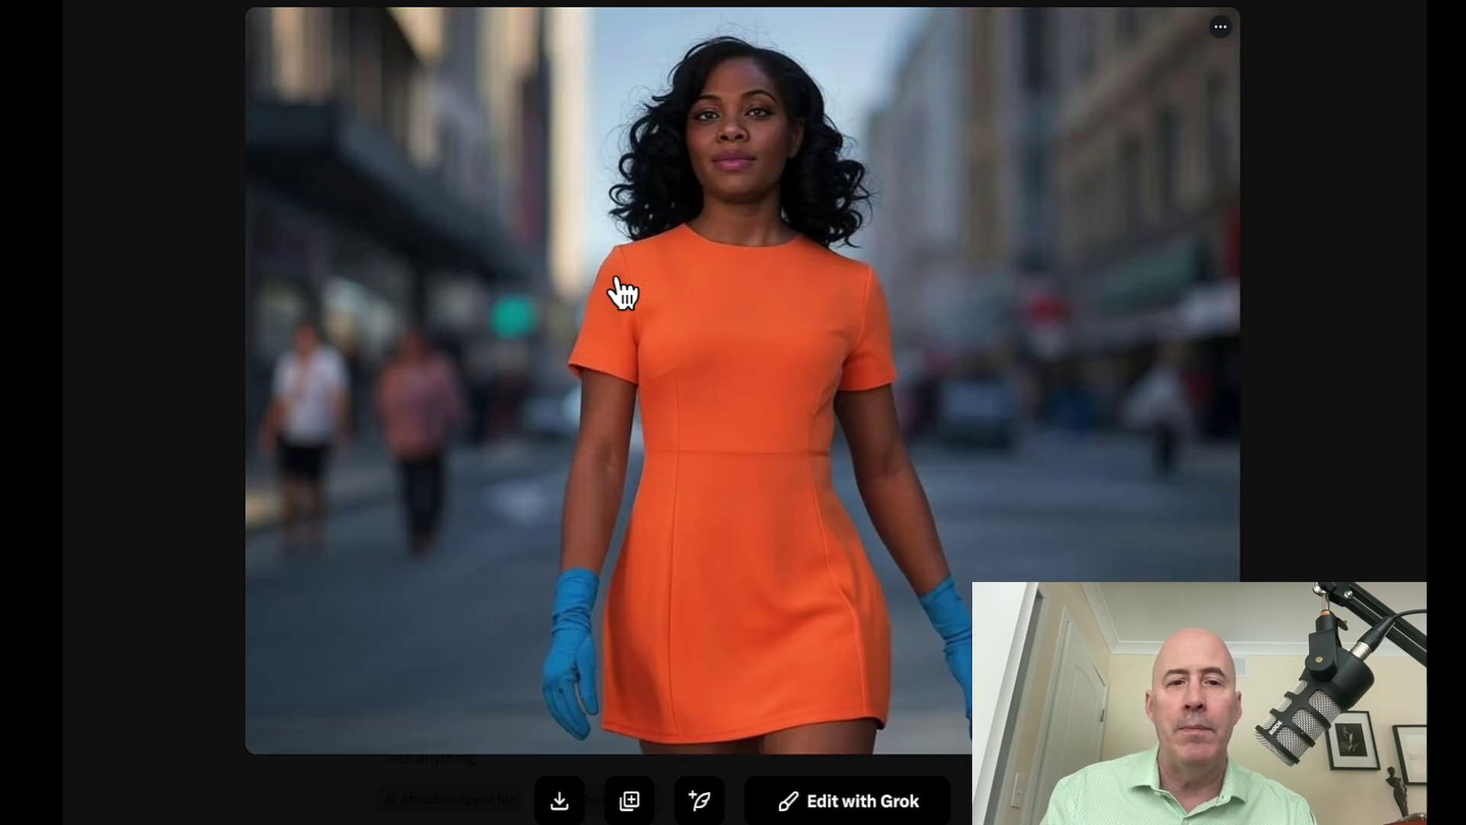
key(Right)
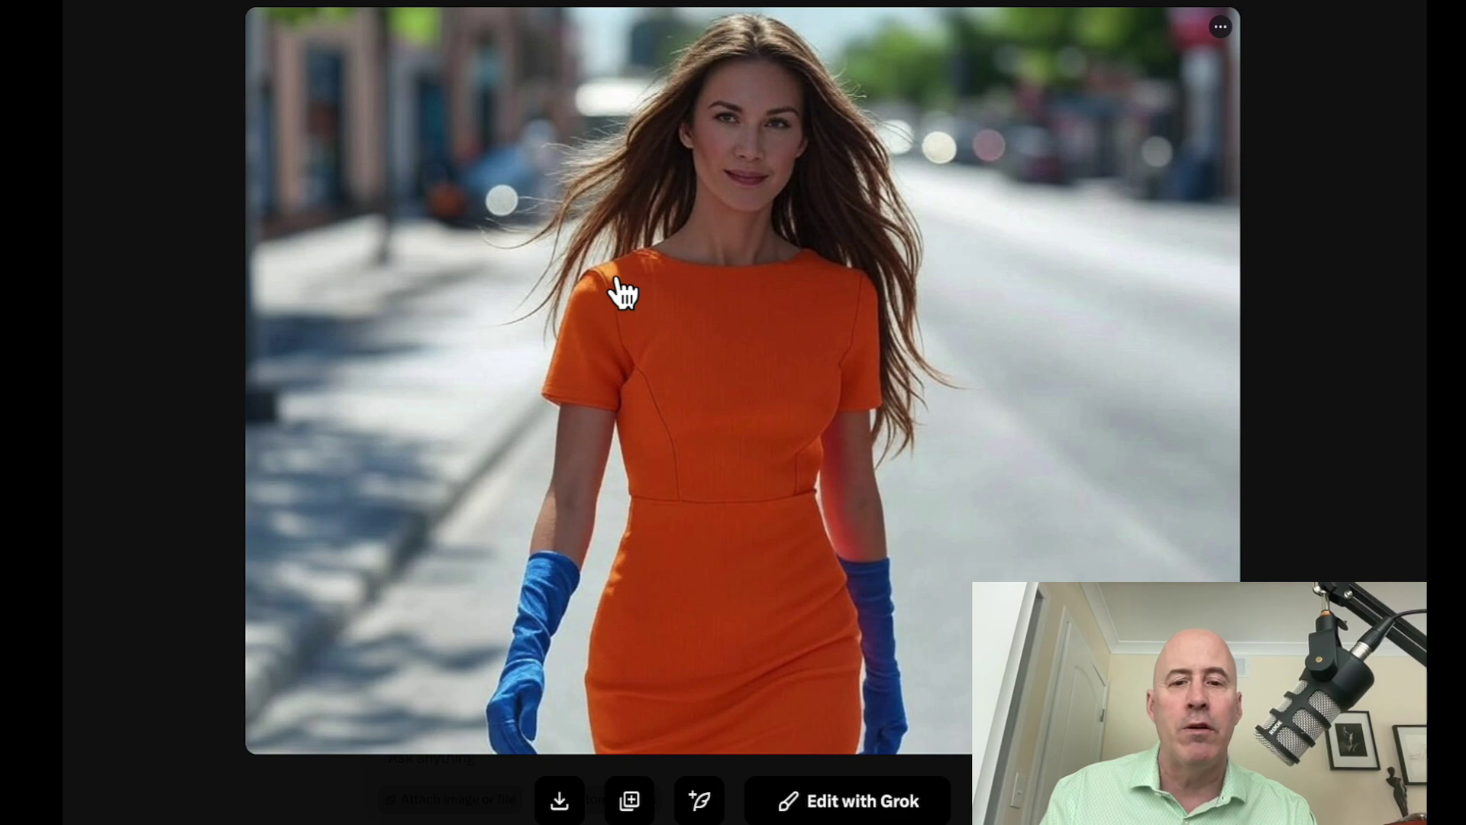
key(Right)
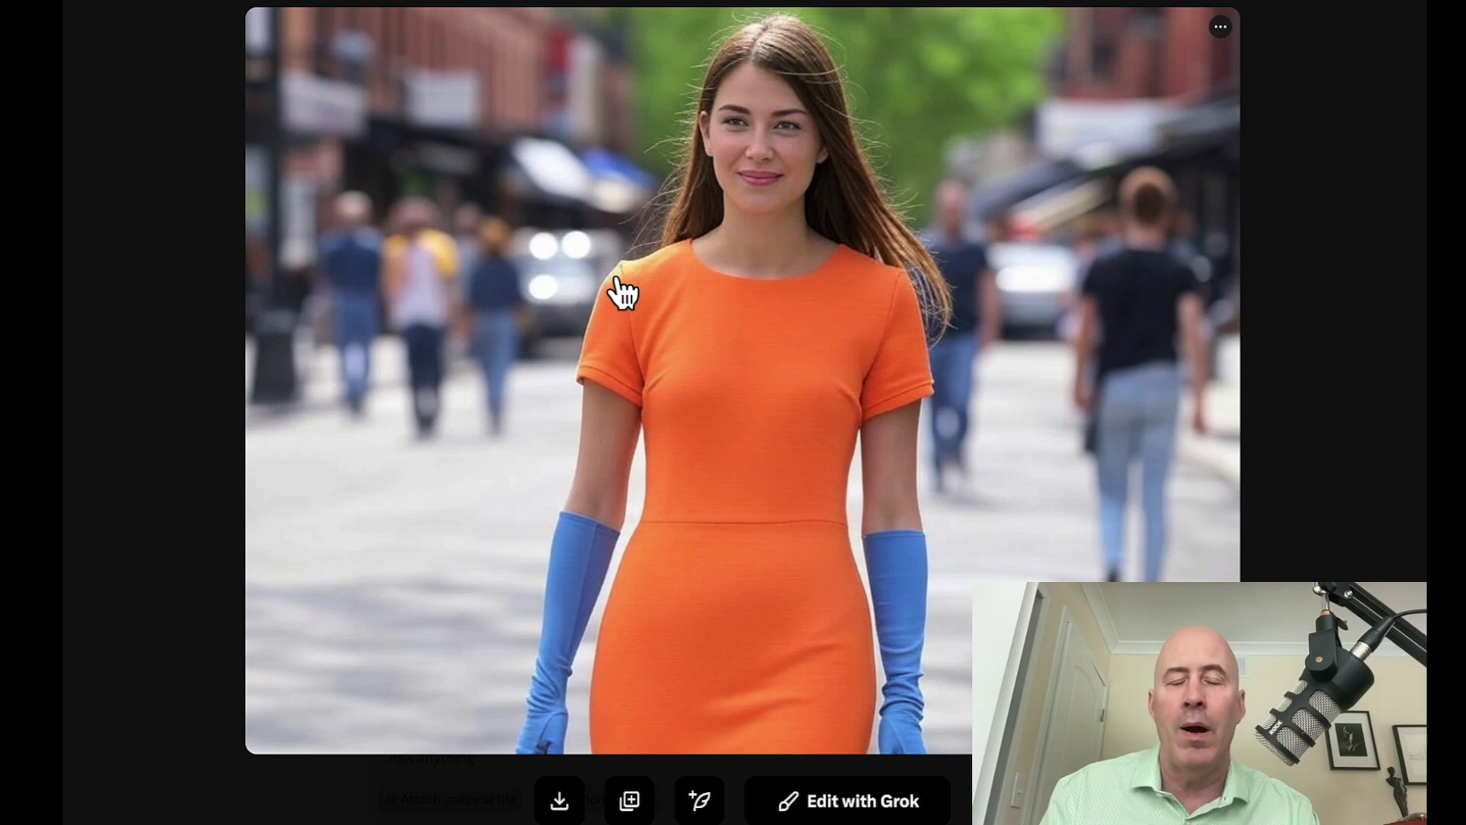
key(Right)
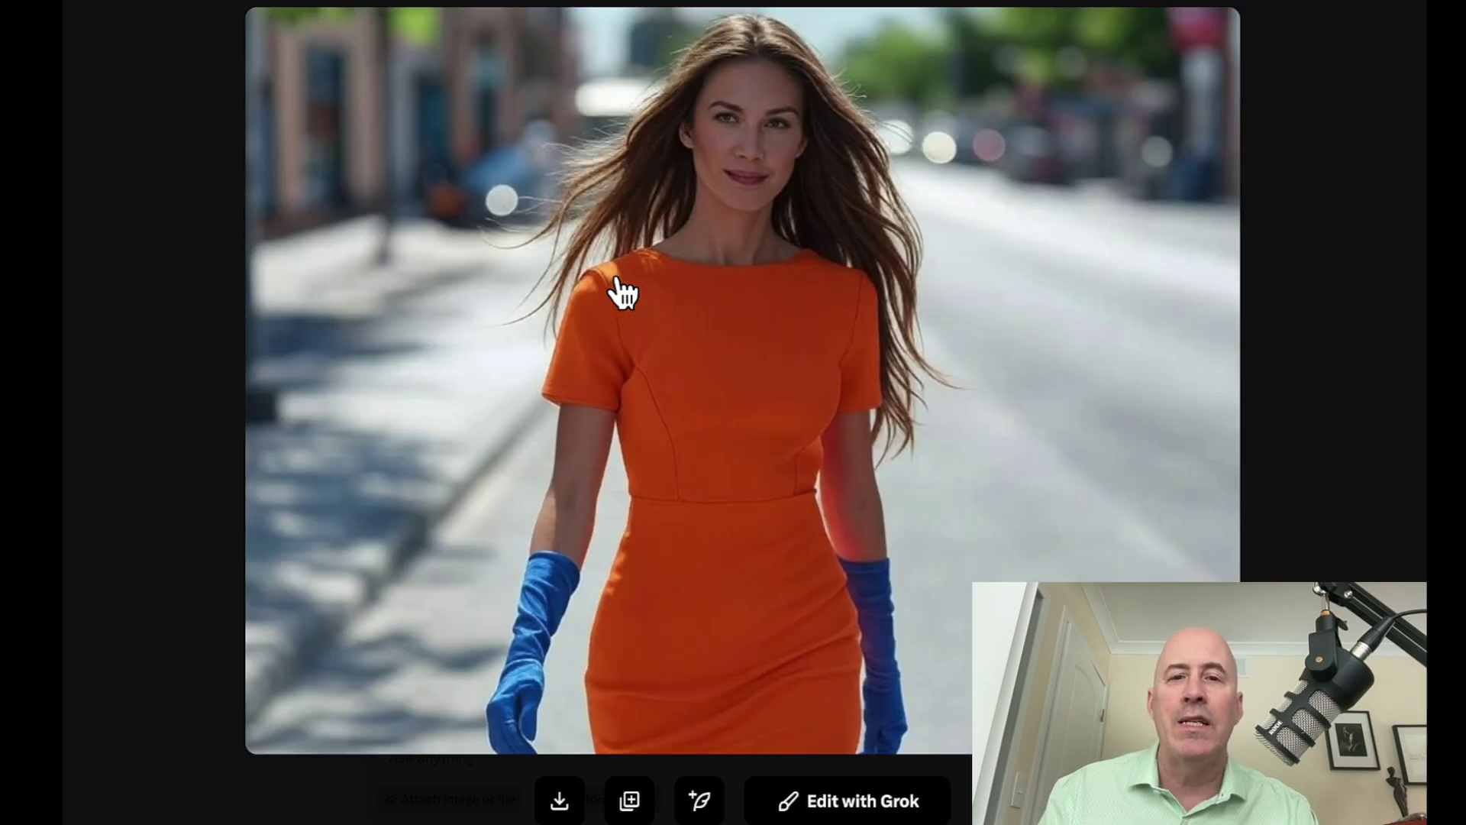
key(Right)
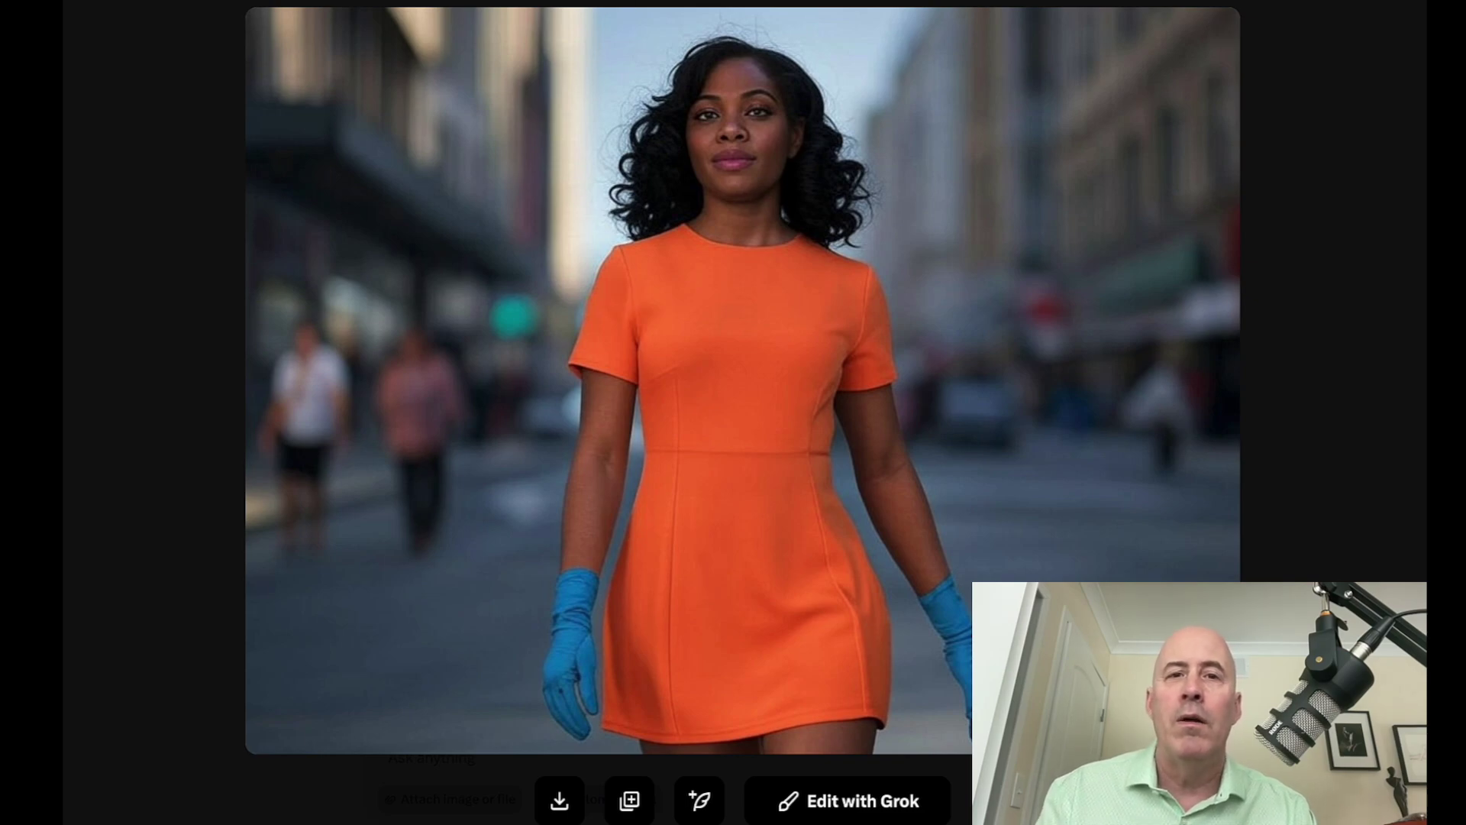
Step: Switch back to Le Chat and submit the prompt "a photo of a steak at a high-end restaurant with candle light"
click(703, 0)
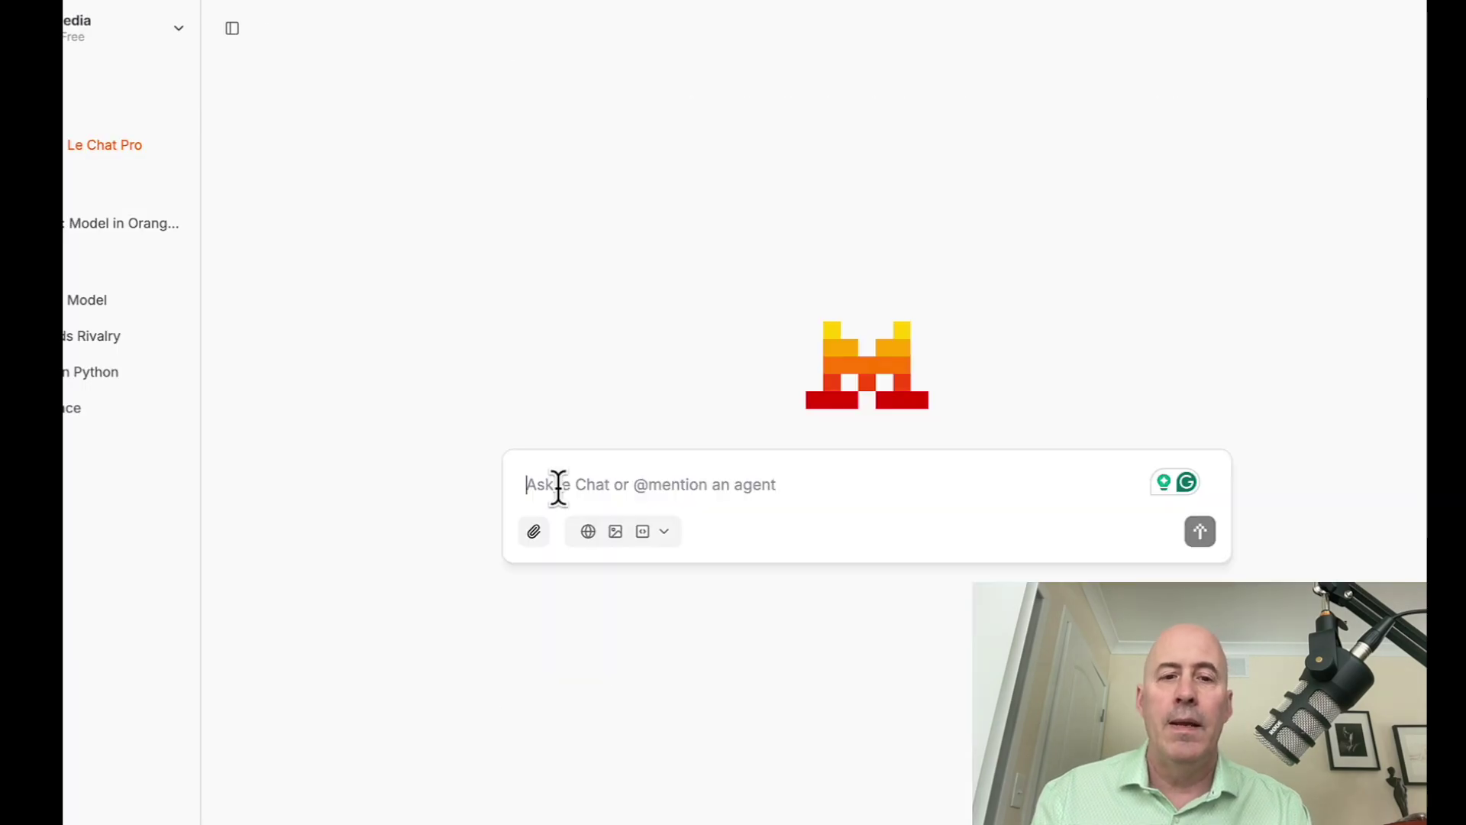
text(photo of a steak at a high-end restaurant with candle light)
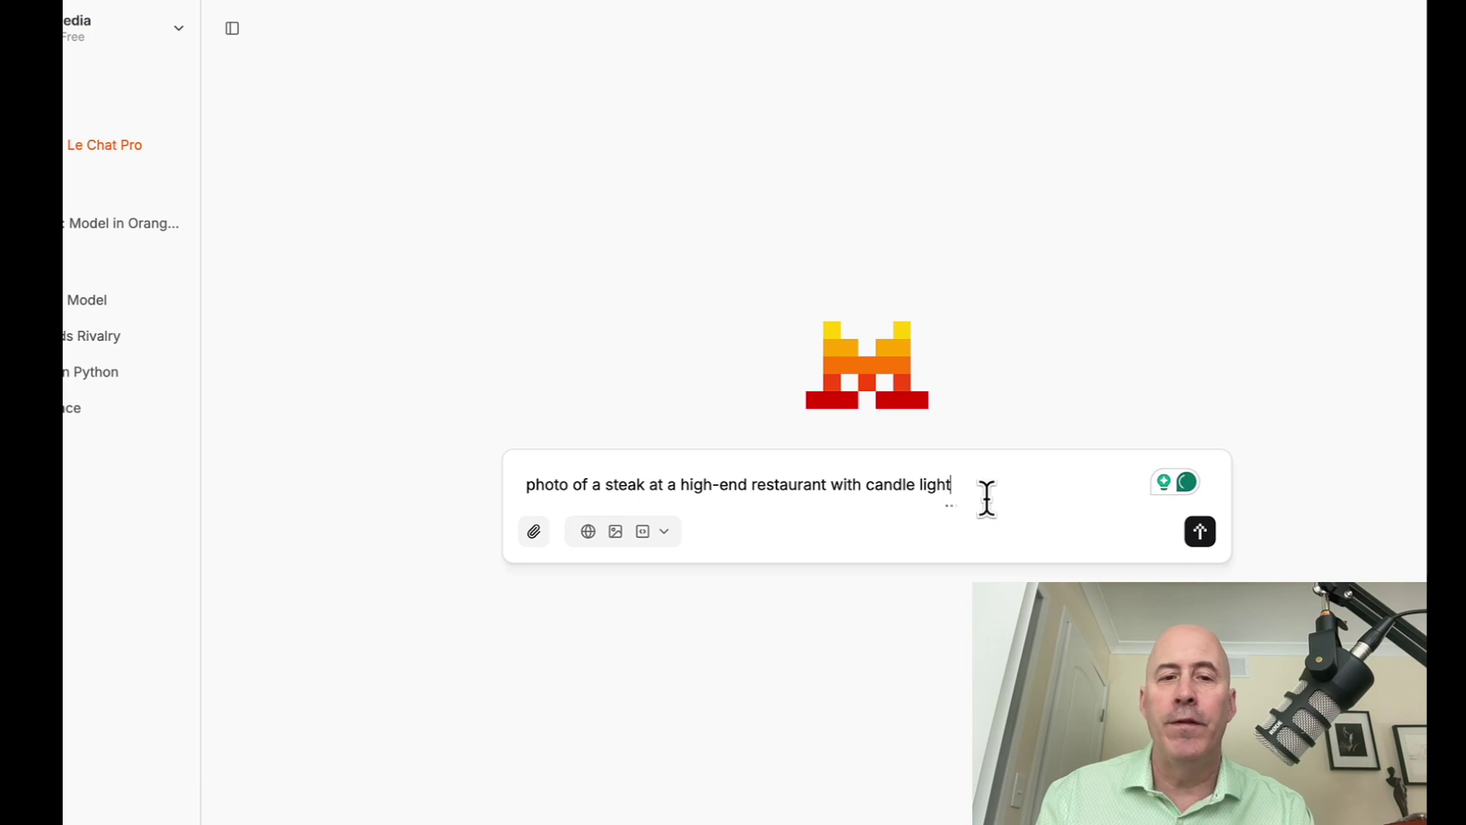
click(524, 486)
text(a)
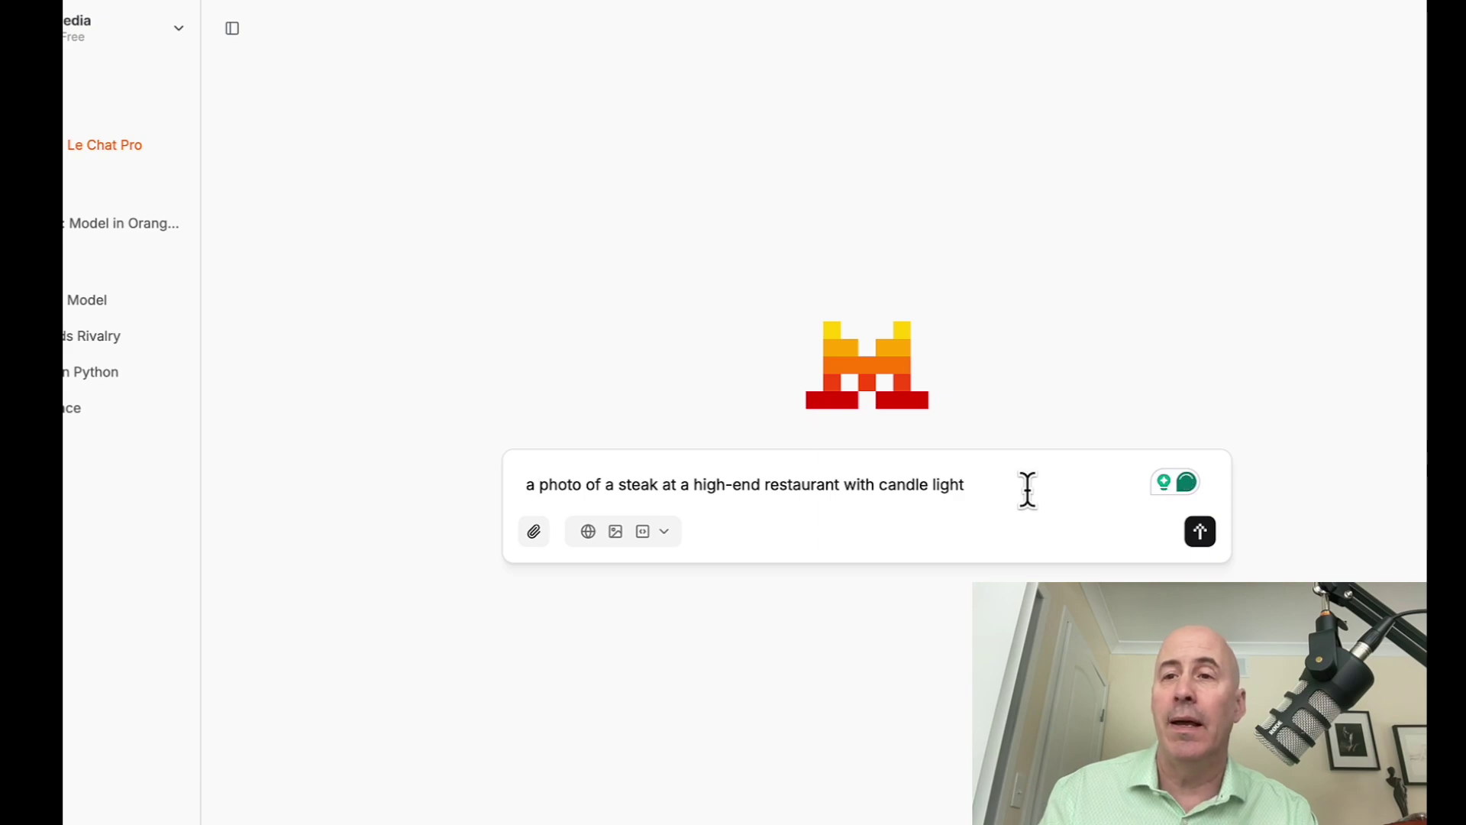
key(Return)
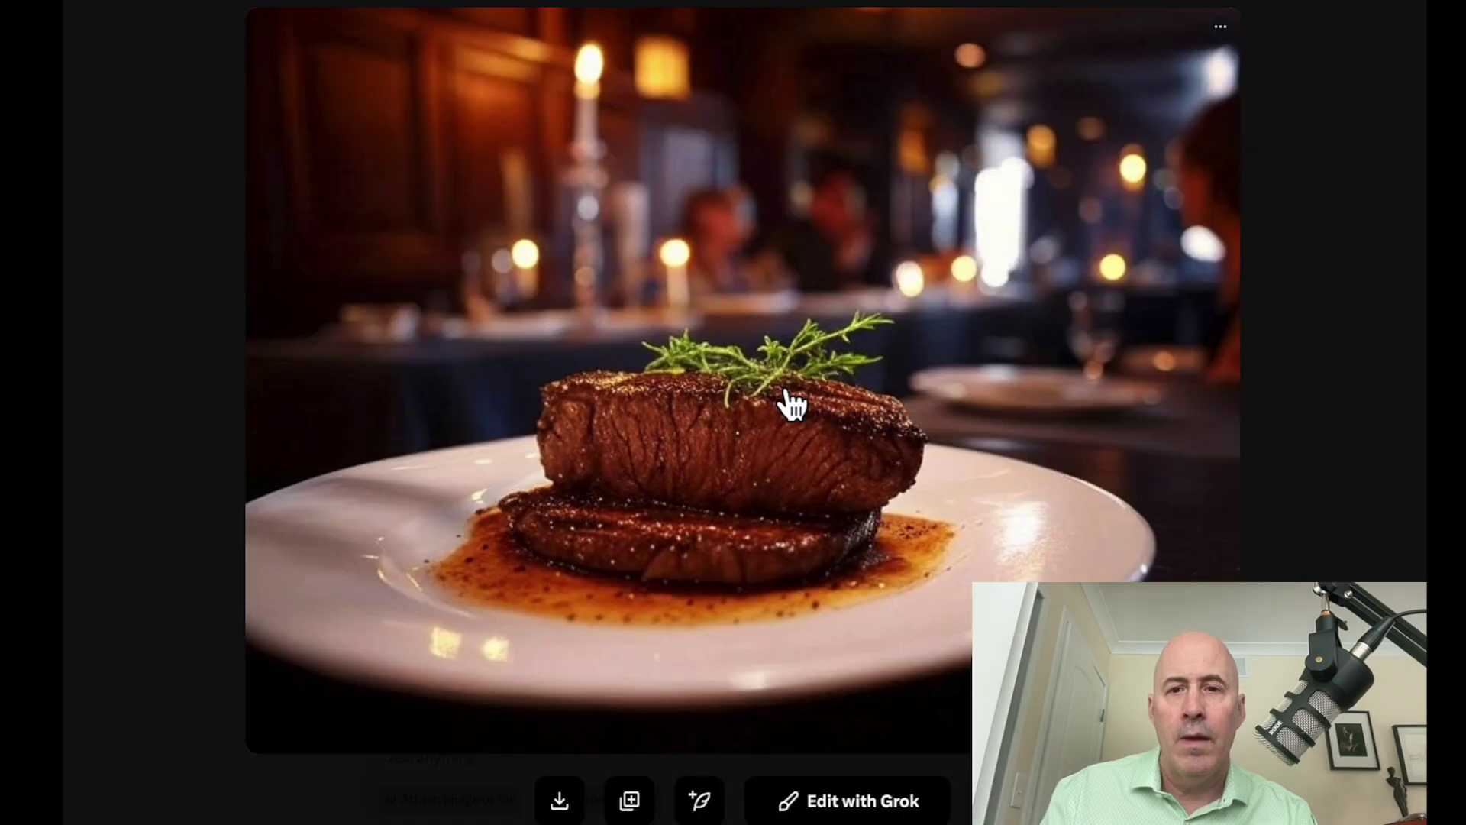
Step: Switch to Grok and compare its enlarged steak images one after another for realism and candlelit restaurant setting
key(Right)
key(Right)
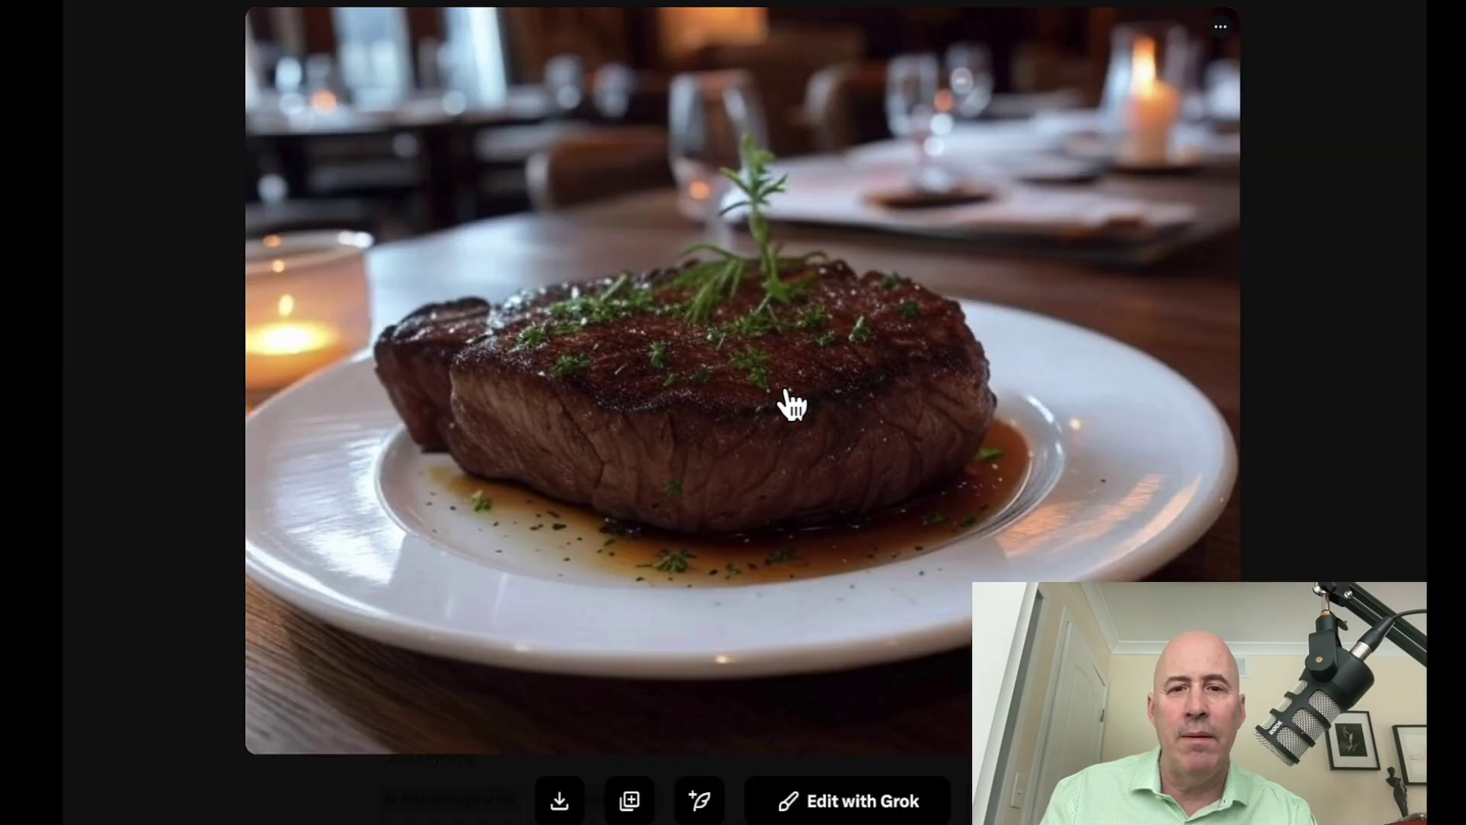
key(Right)
key(Right)
key(Right)
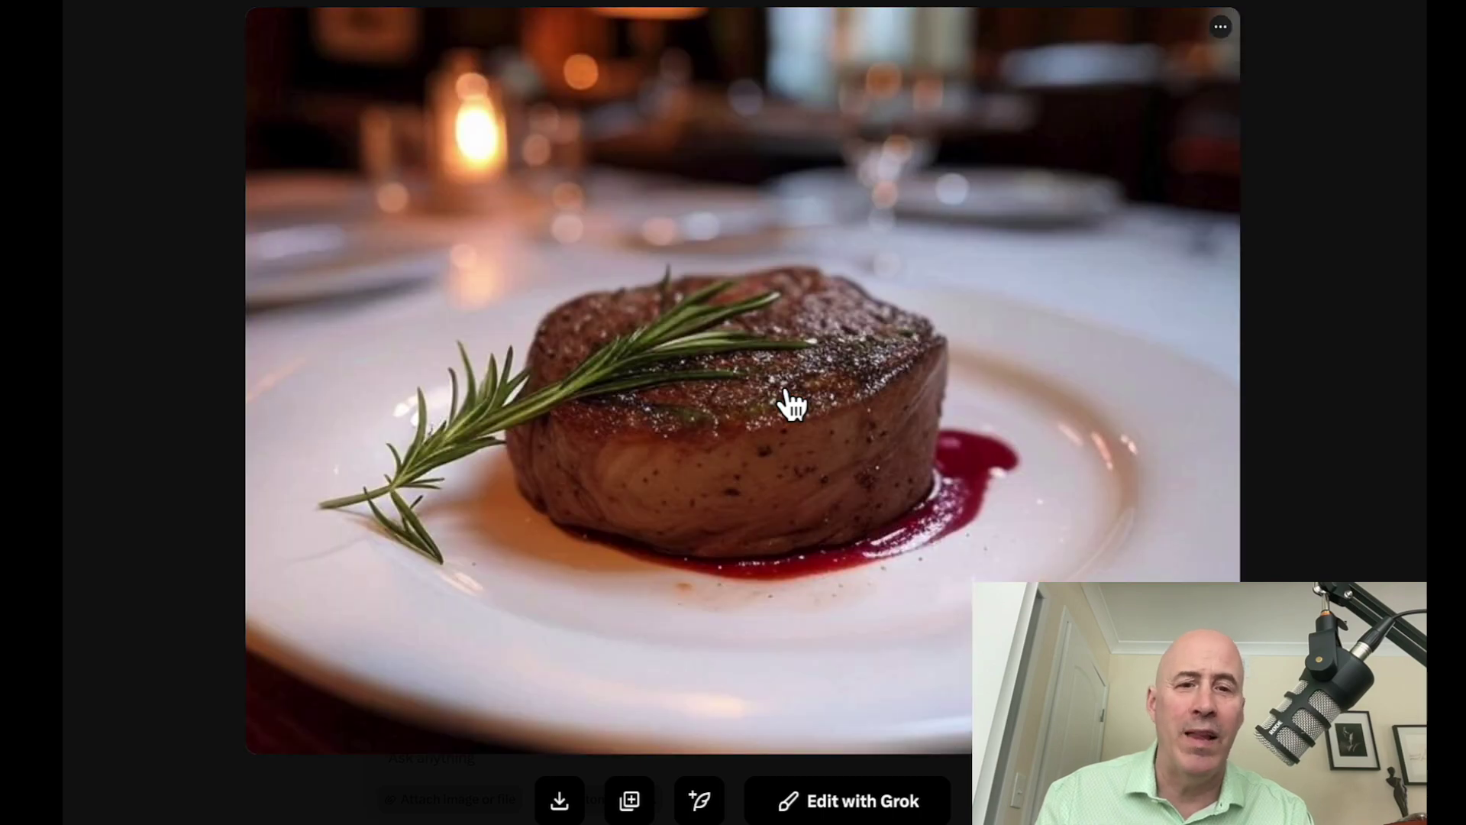
key(Right)
key(Right)
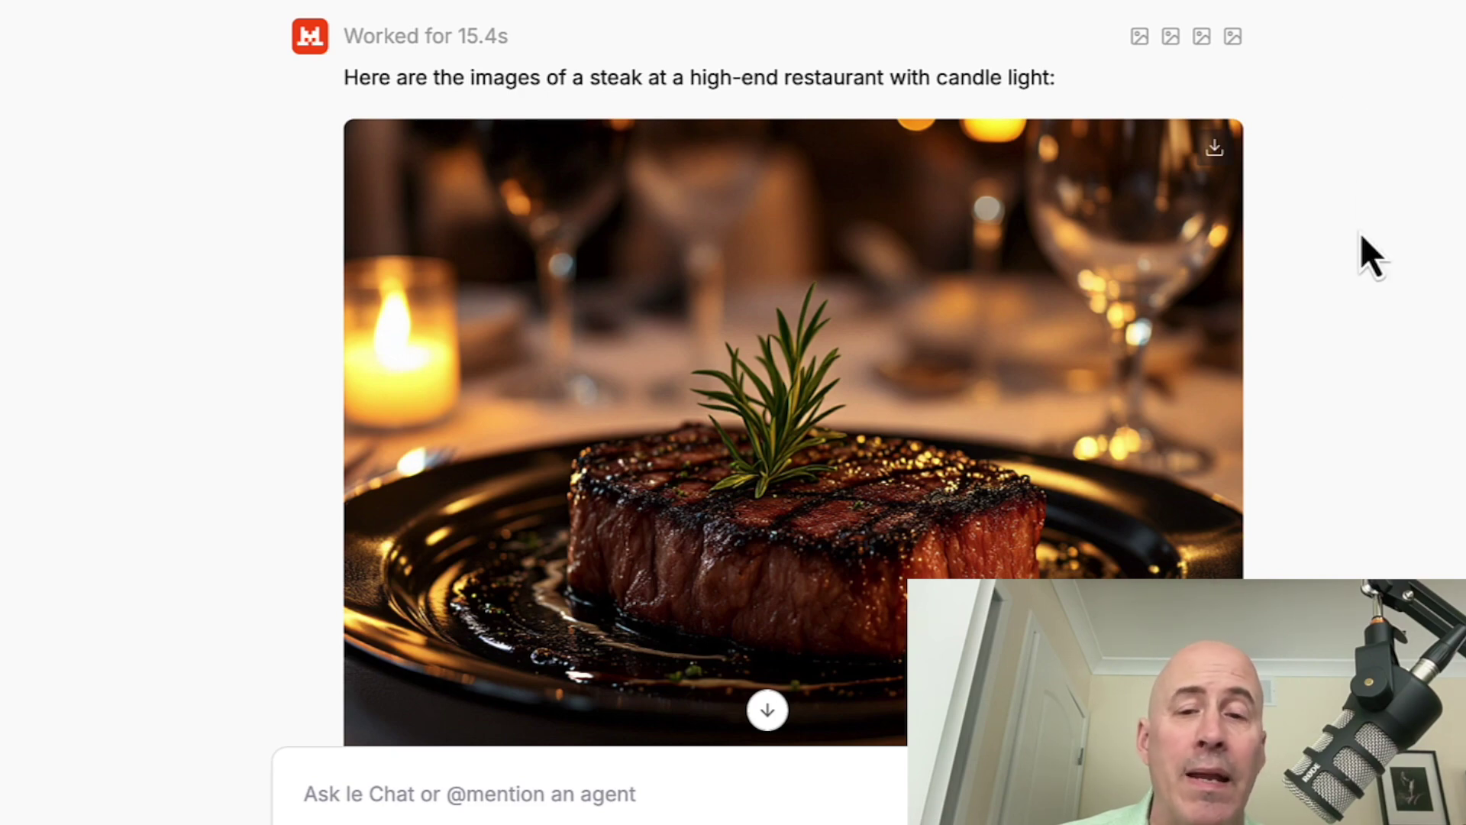
Step: Switch to Le Chat and examine its steak images for the candlelit high-end restaurant prompt
scroll(1361, 233, down, 3)
scroll(1362, 234, down, 10)
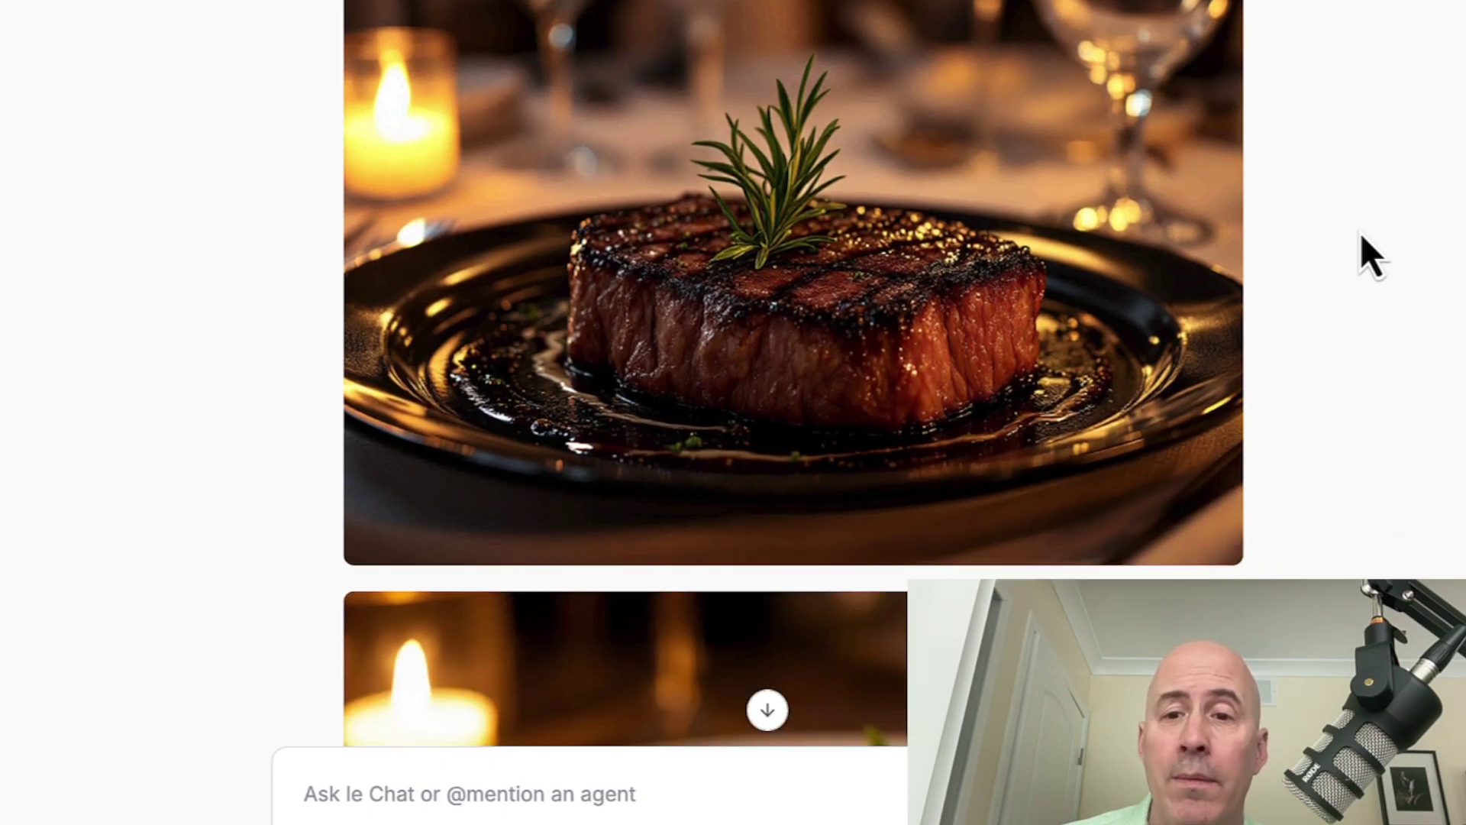
scroll(1363, 237, down, 8)
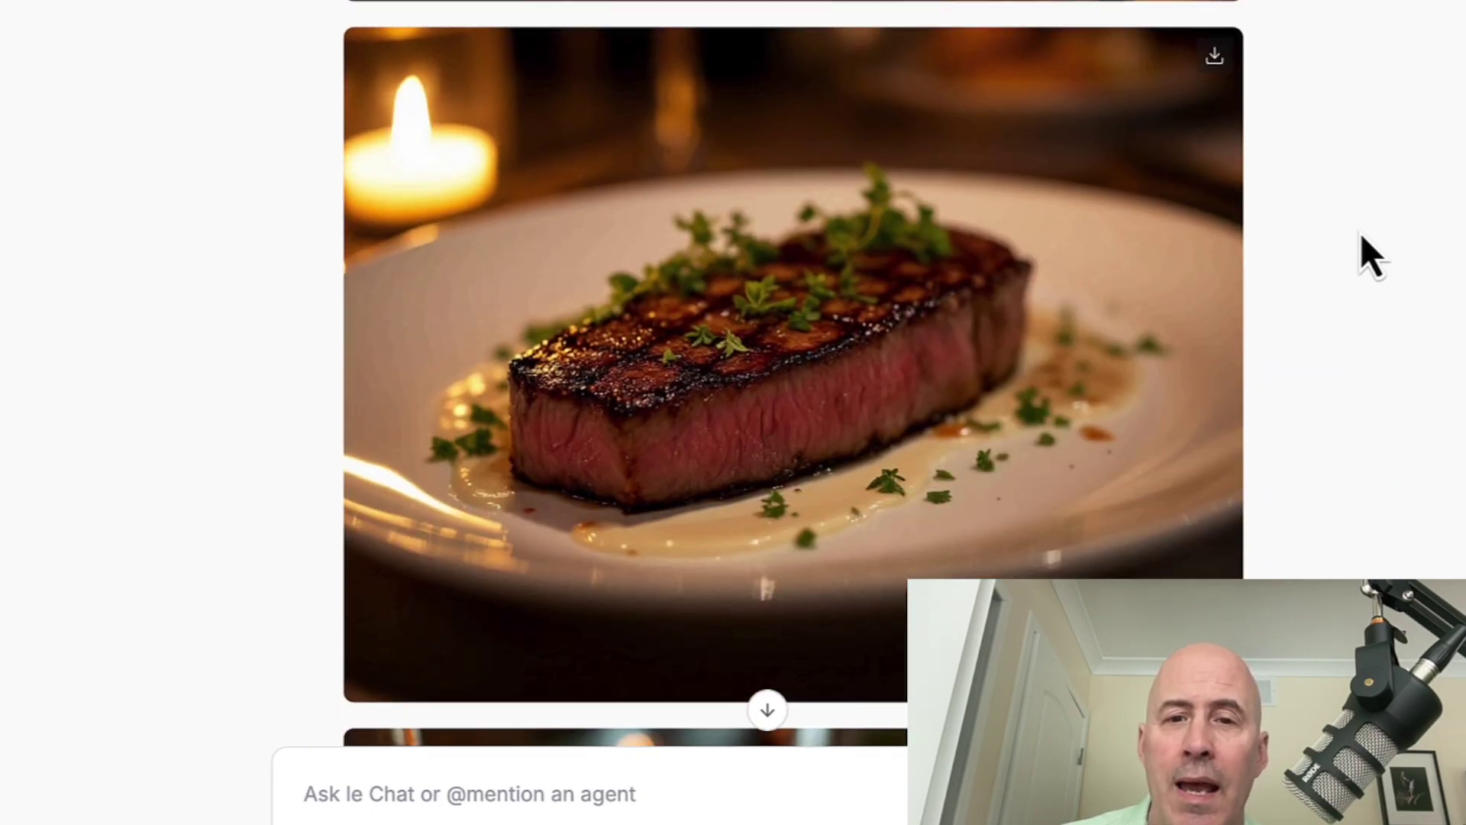
scroll(1361, 233, down, 4)
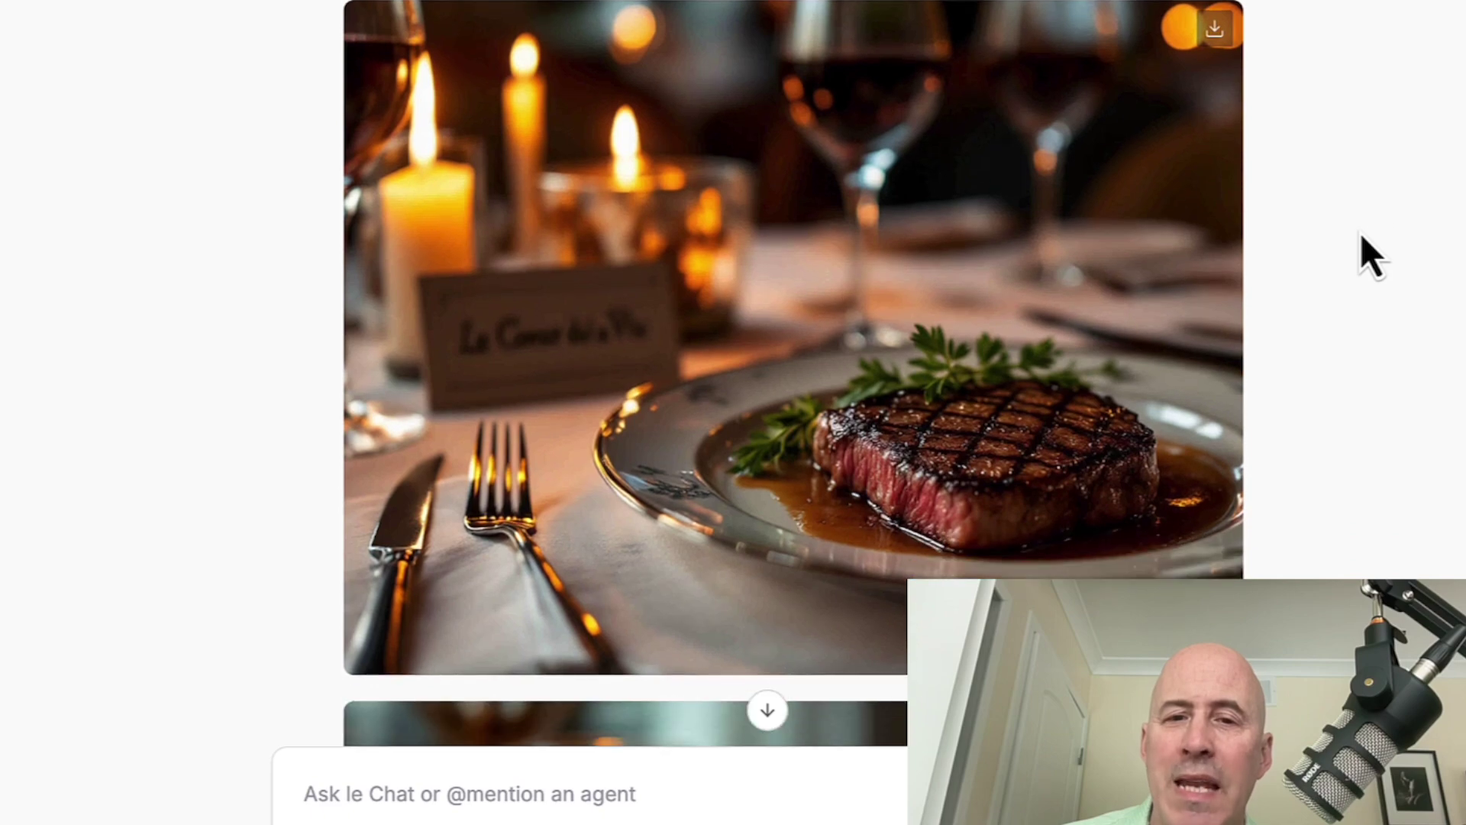
scroll(1363, 236, down, 8)
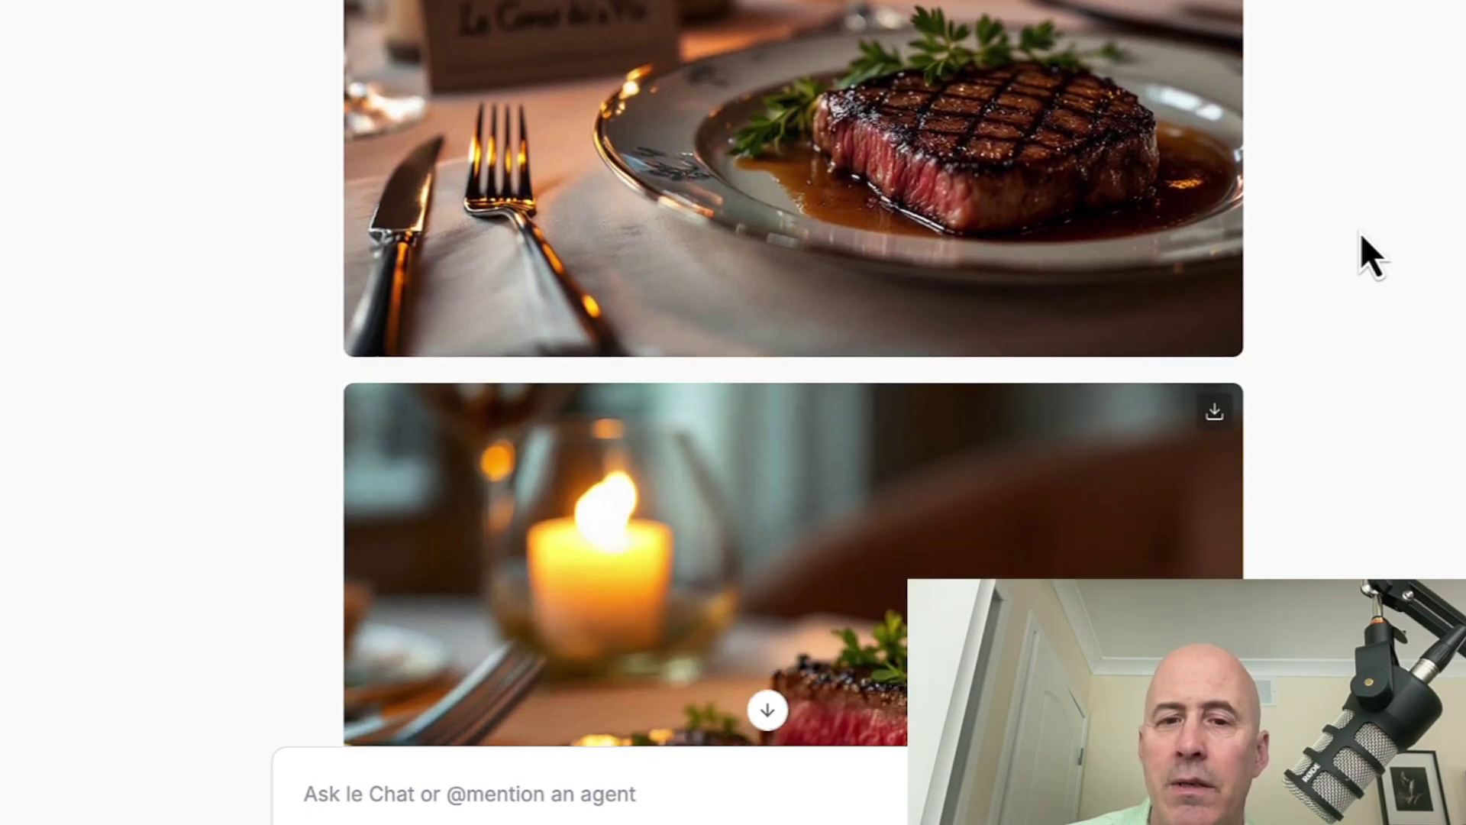
scroll(1361, 232, down, 1)
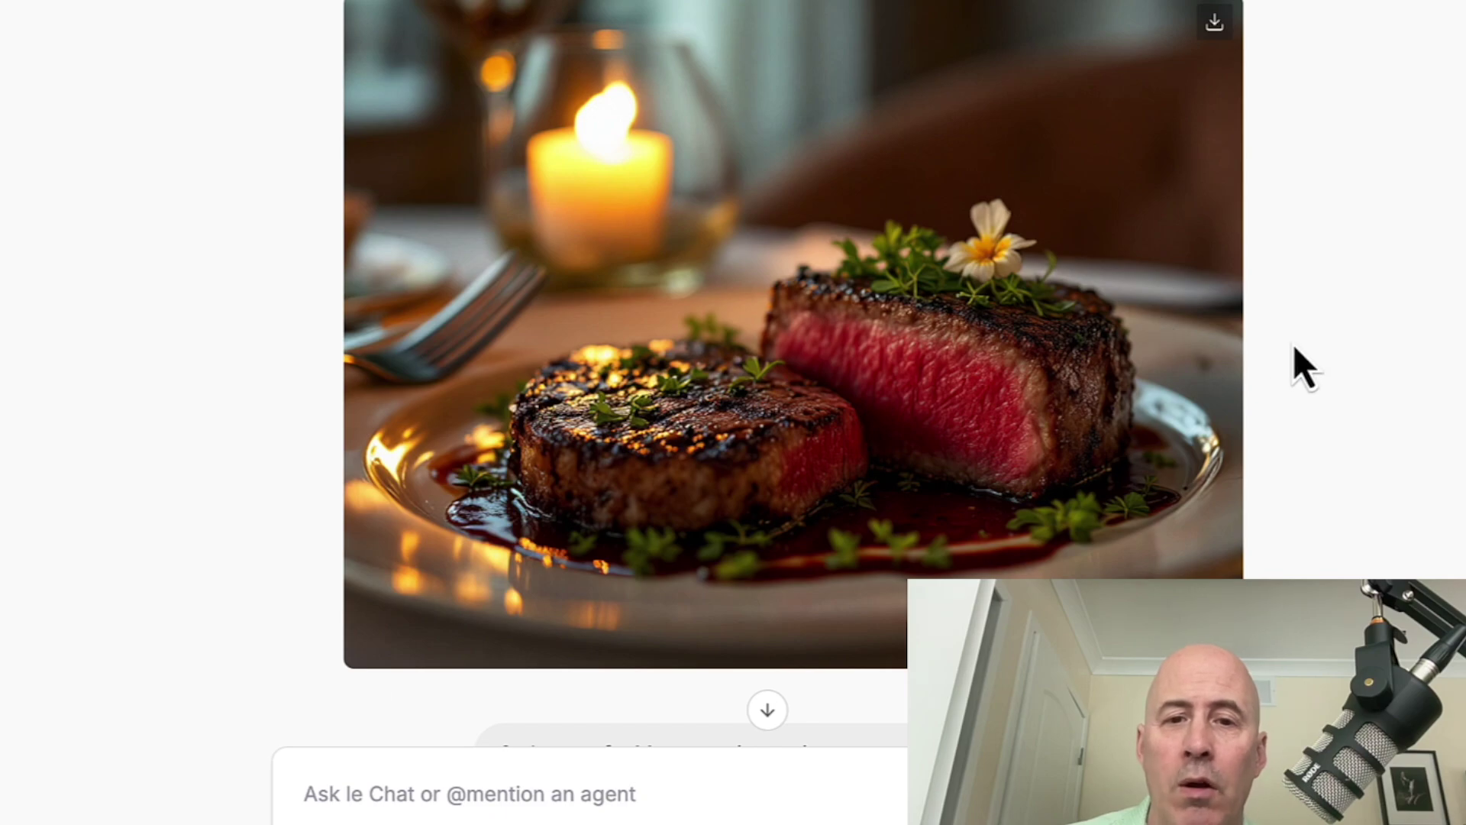
scroll(1294, 345, up, 13)
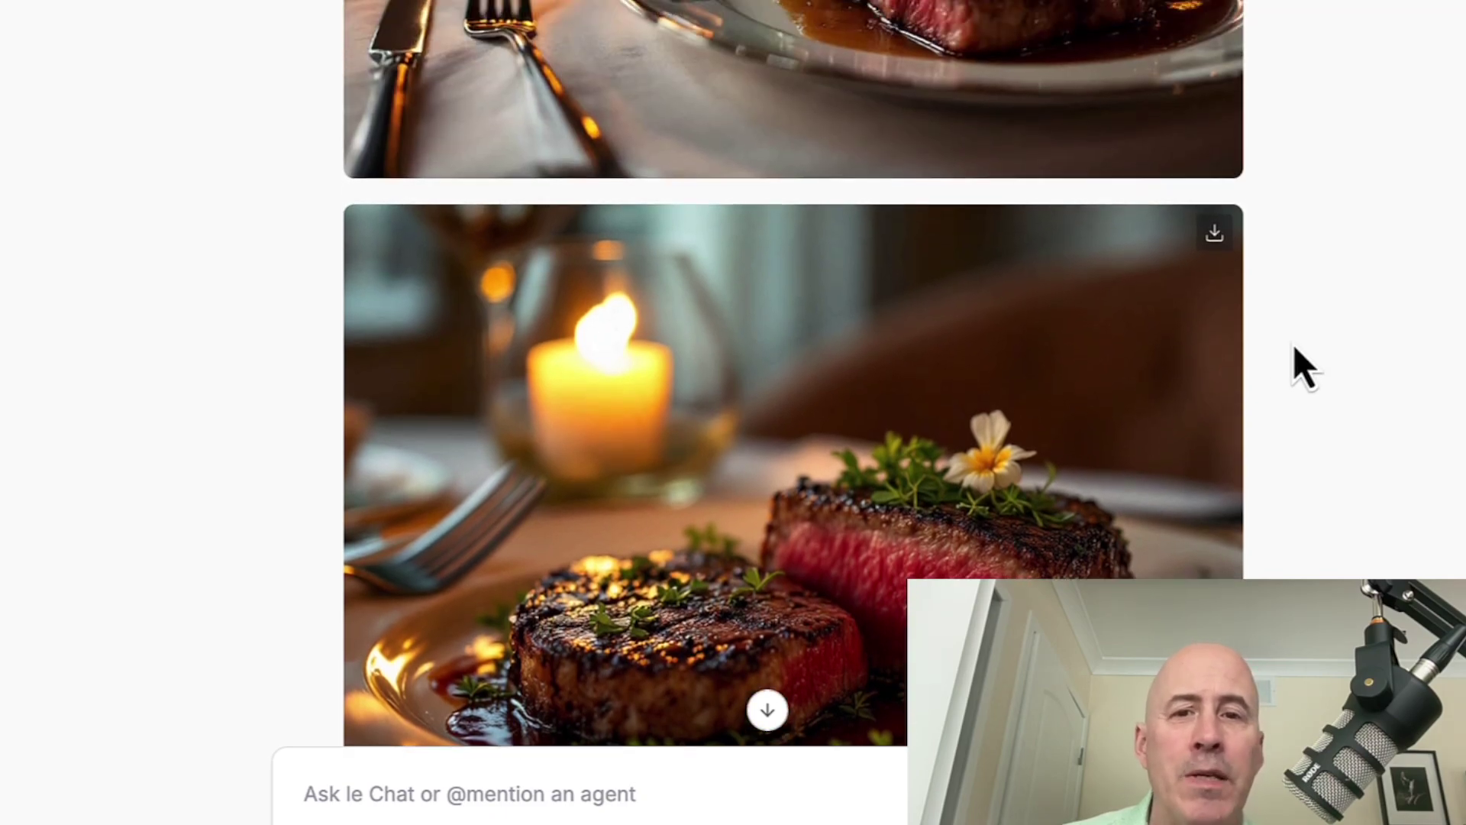
scroll(1294, 345, up, 12)
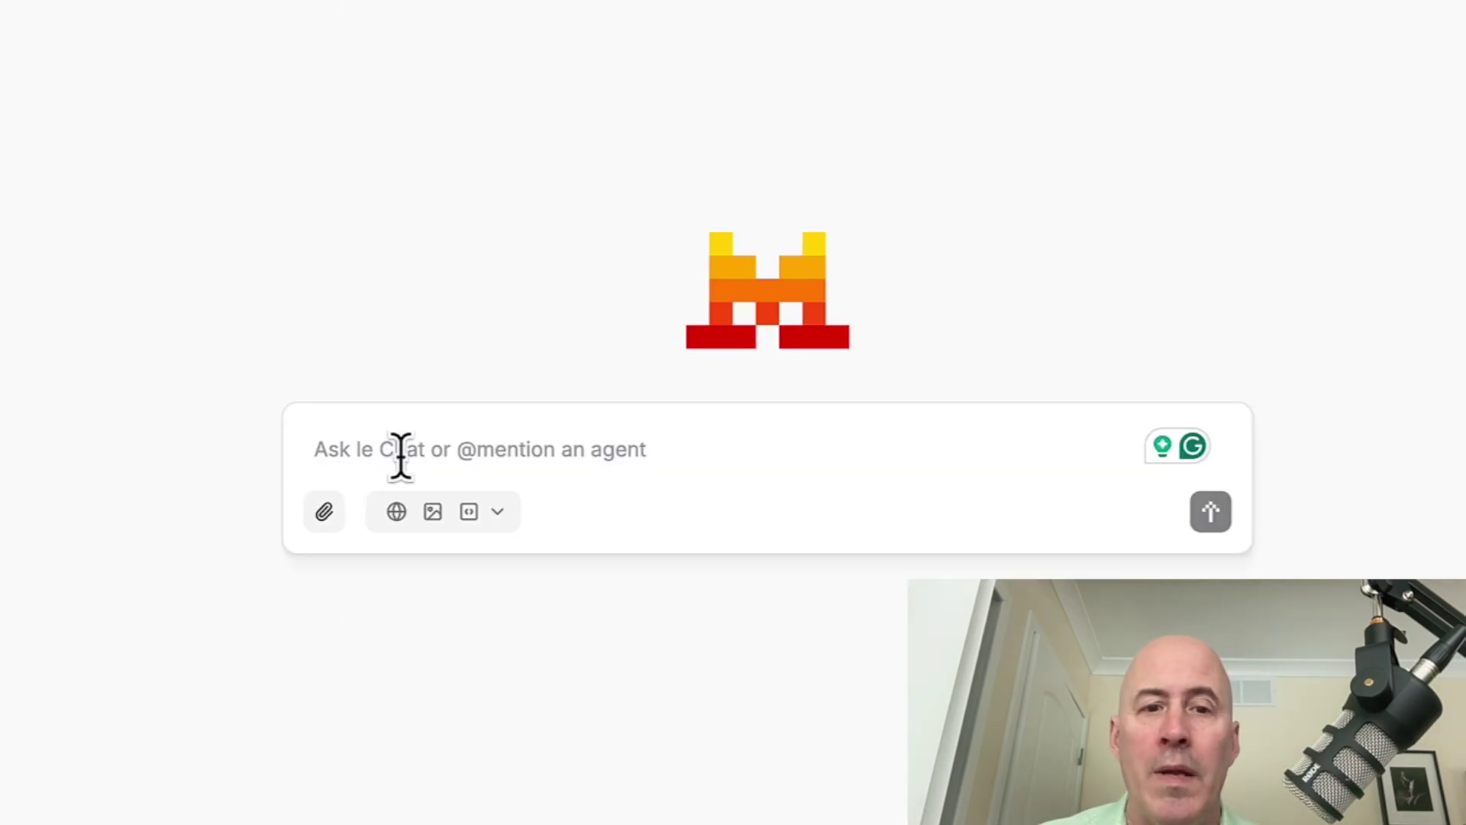
Step: Request "1 photo of a Mouse eating an ice cream cone on a sunny day at the park" and review Grok's mouse images
text(1 photo of a Mouse eating an ice cream cone on a sunny day at the park)
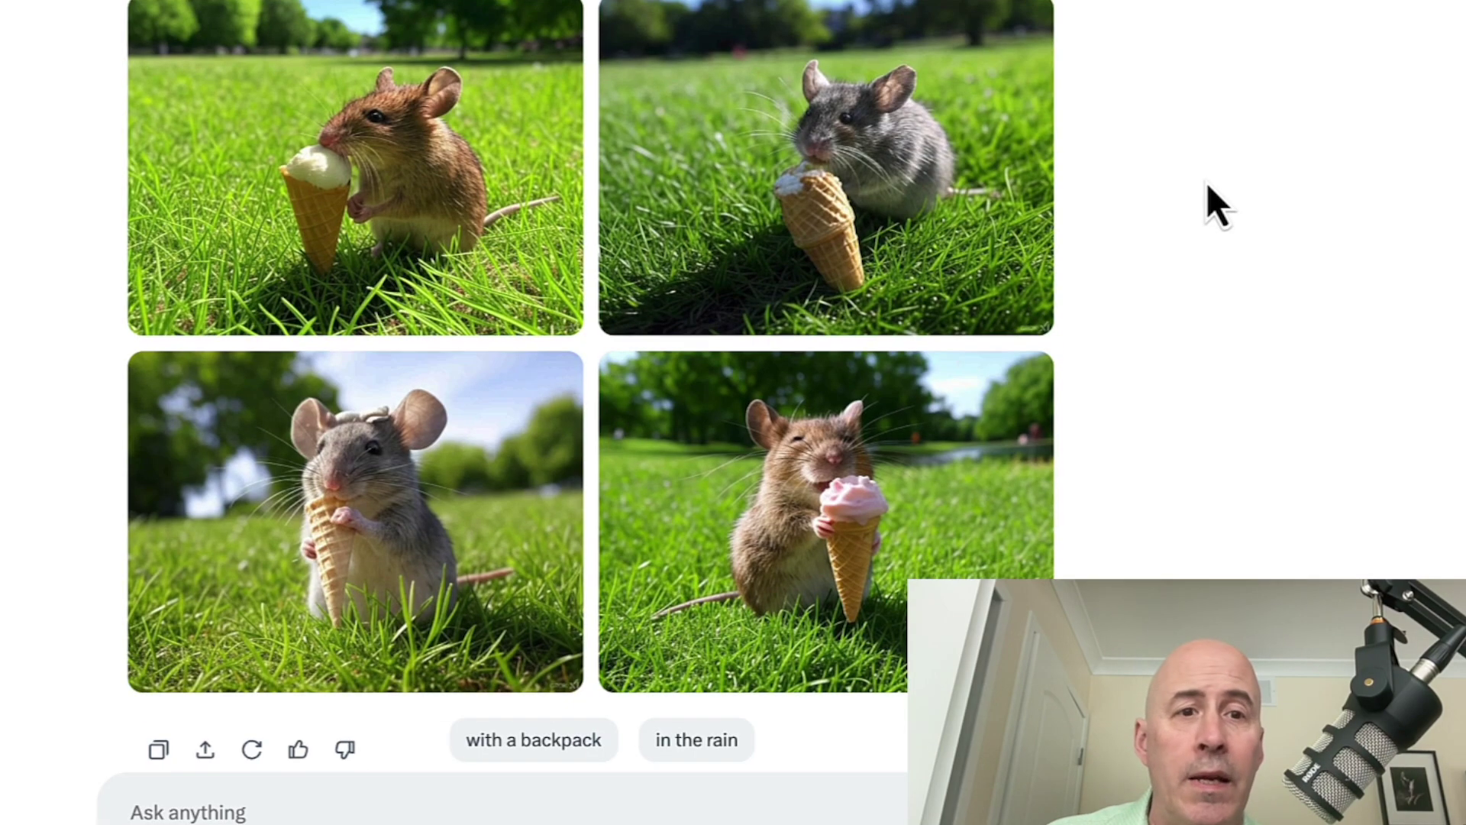
scroll(1217, 204, up, 1)
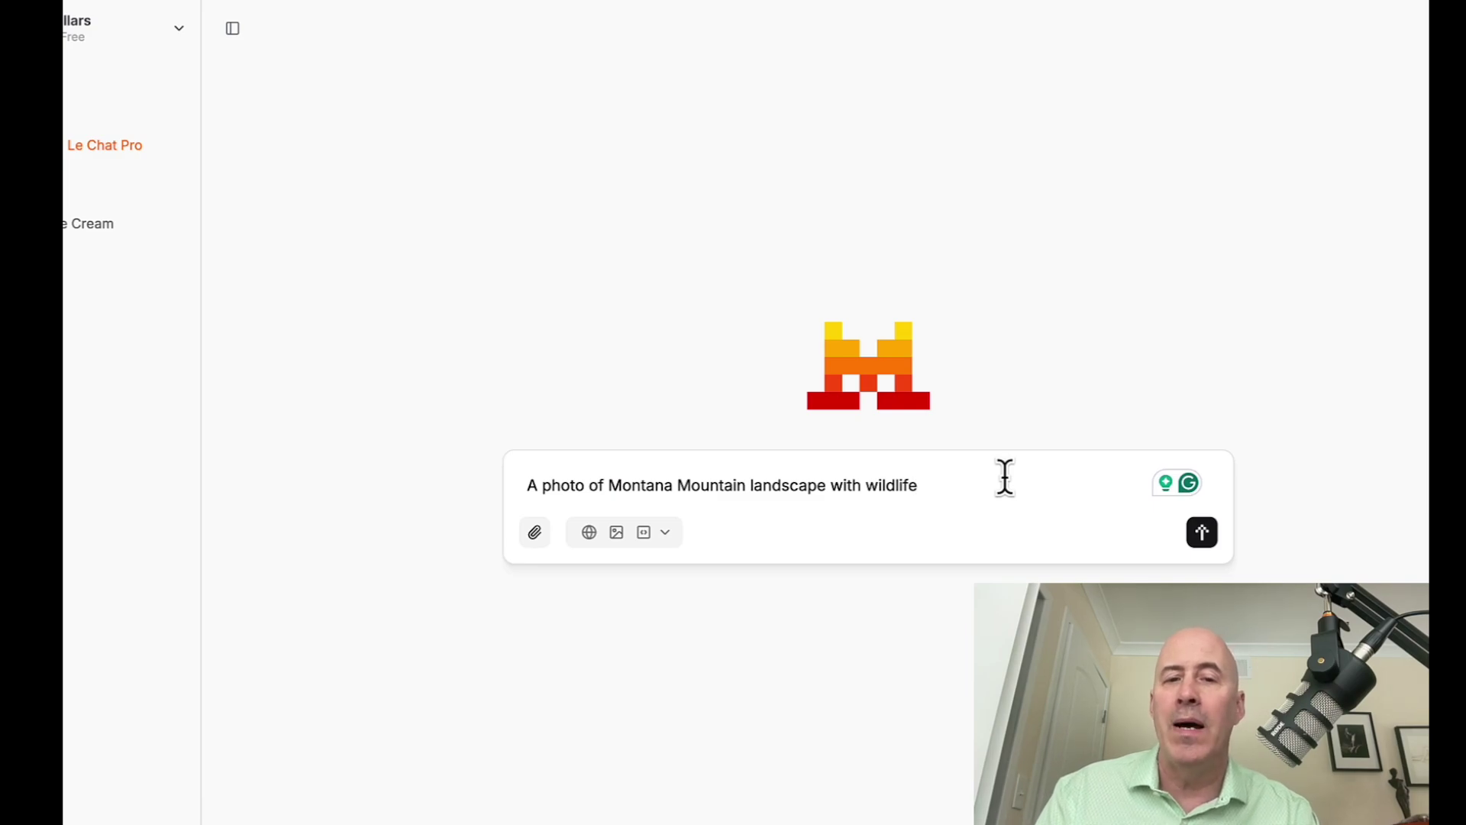
Step: In Le Chat, correct the landscape prompt to "A photo of a Montana Mountain landscape with wildlife" and submit it
click(606, 485)
text(a)
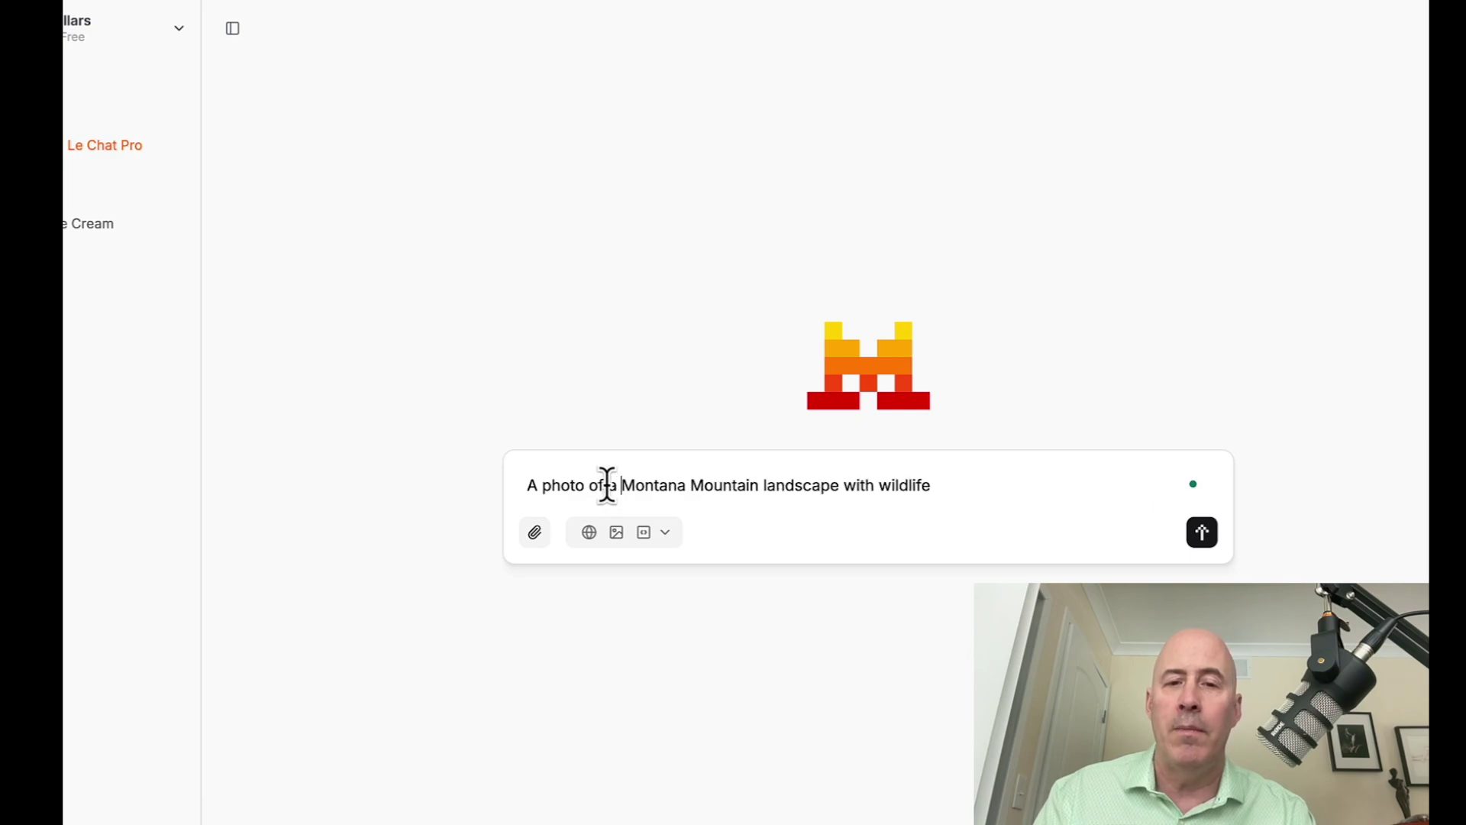
click(998, 500)
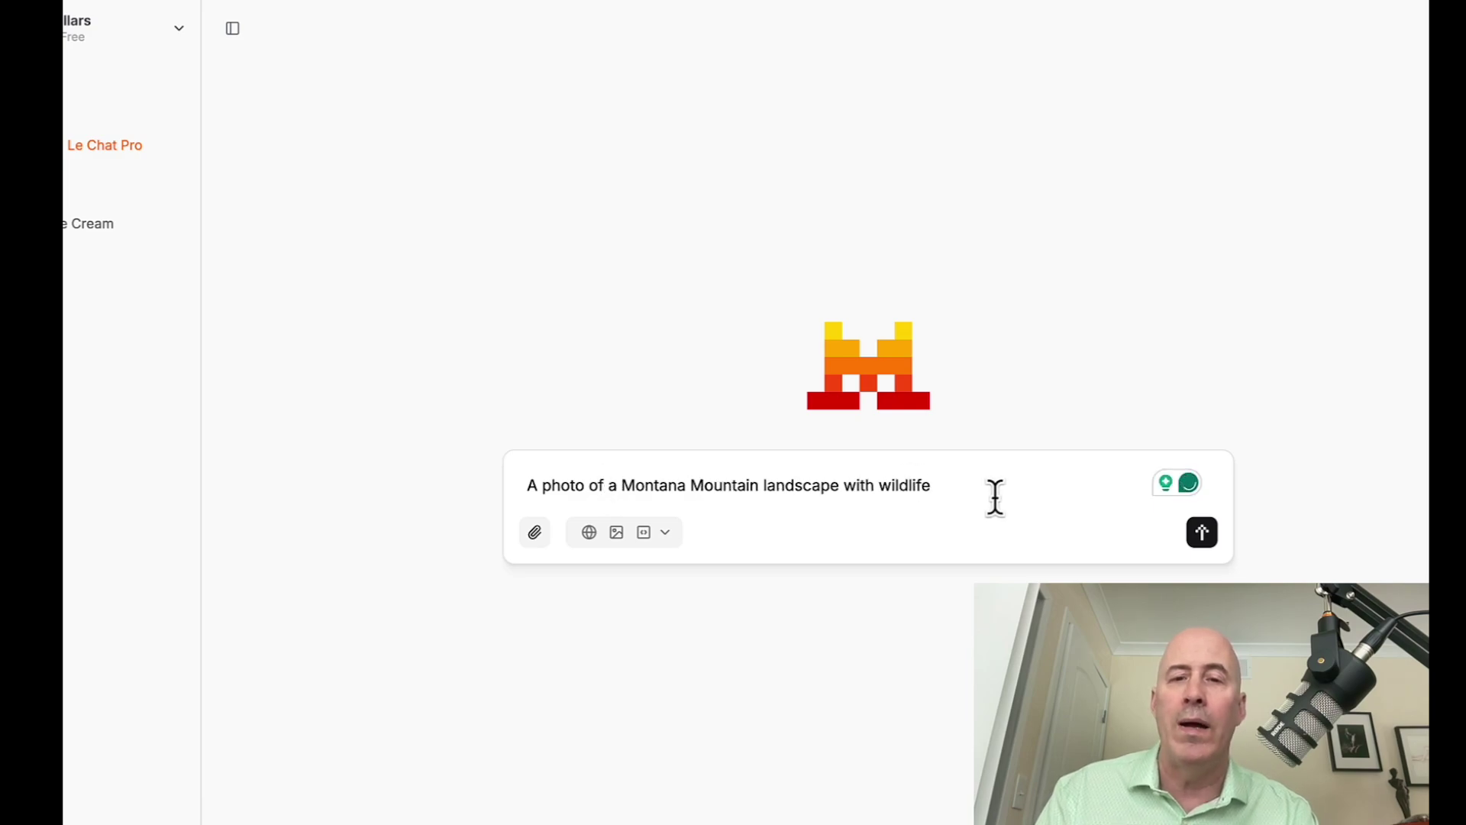
click(1202, 533)
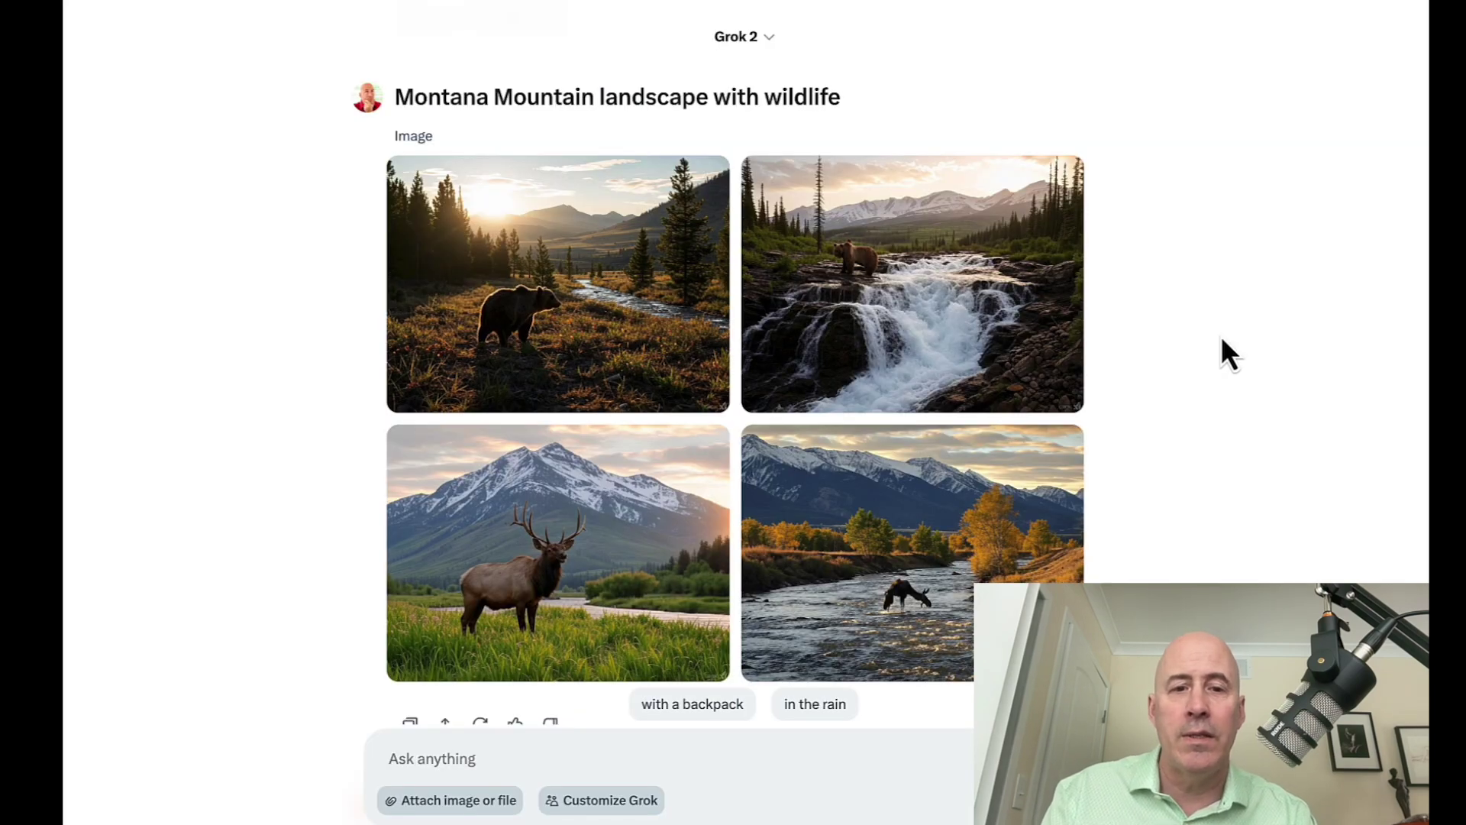
Step: Switch to Grok and examine its Montana mountain wildlife images at full size, starting with the bear at sunset
click(560, 302)
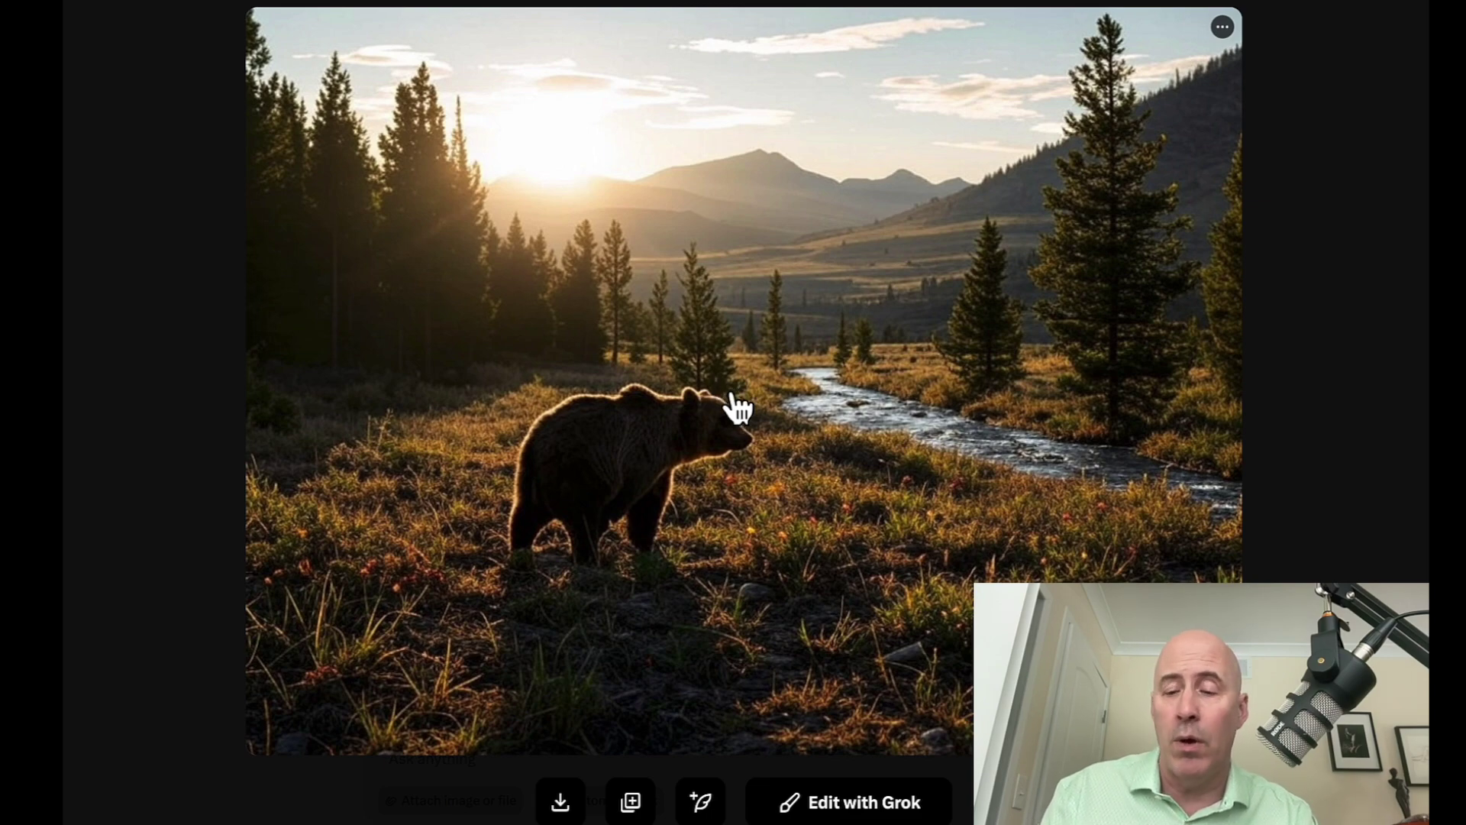
key(Right)
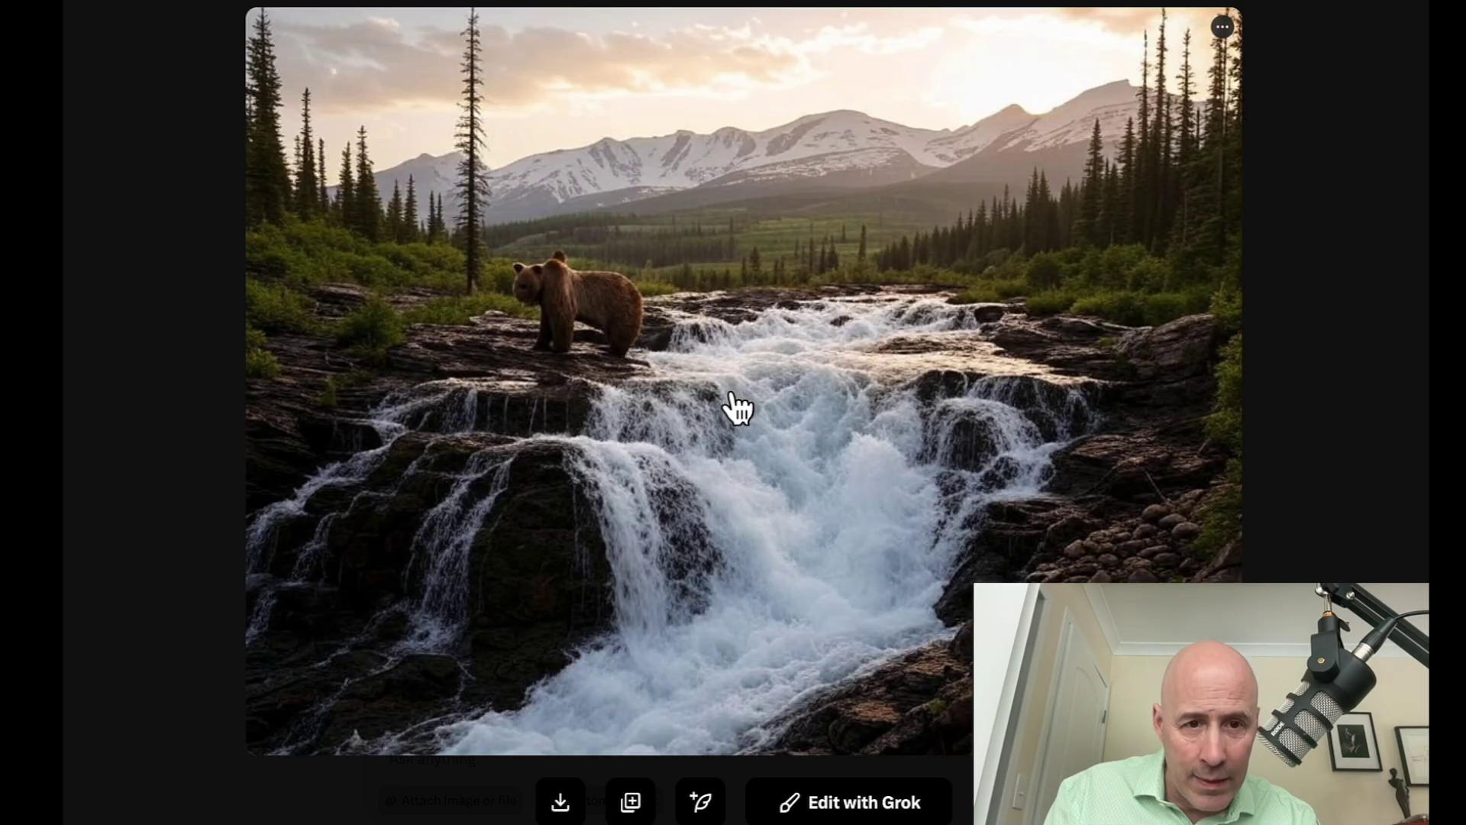
key(Right)
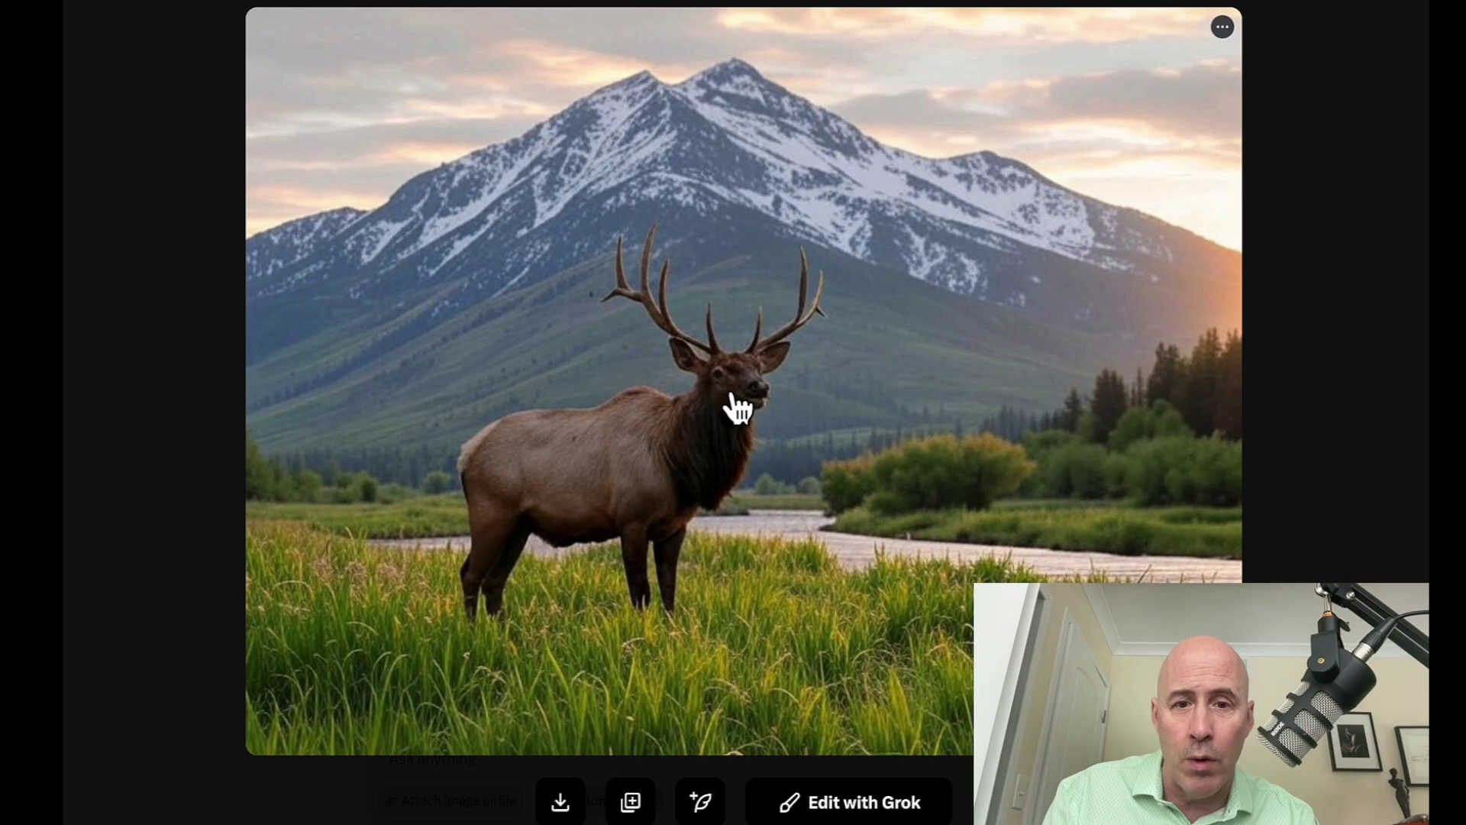
key(Right)
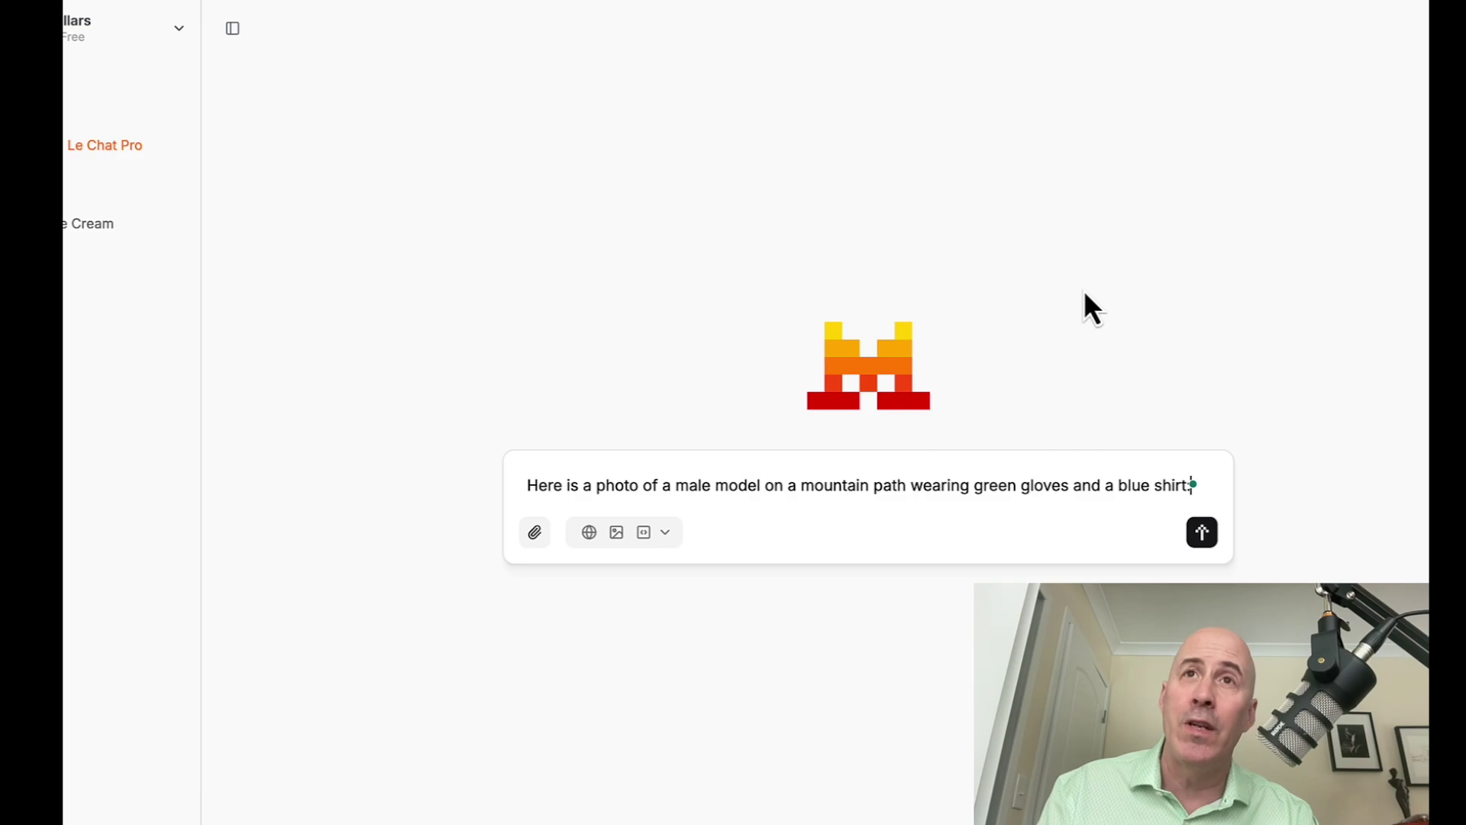
Step: In Le Chat, submit the prompt "Here is a photo of a male model on a mountain path wearing green gloves and a blue shirt:"
click(1203, 533)
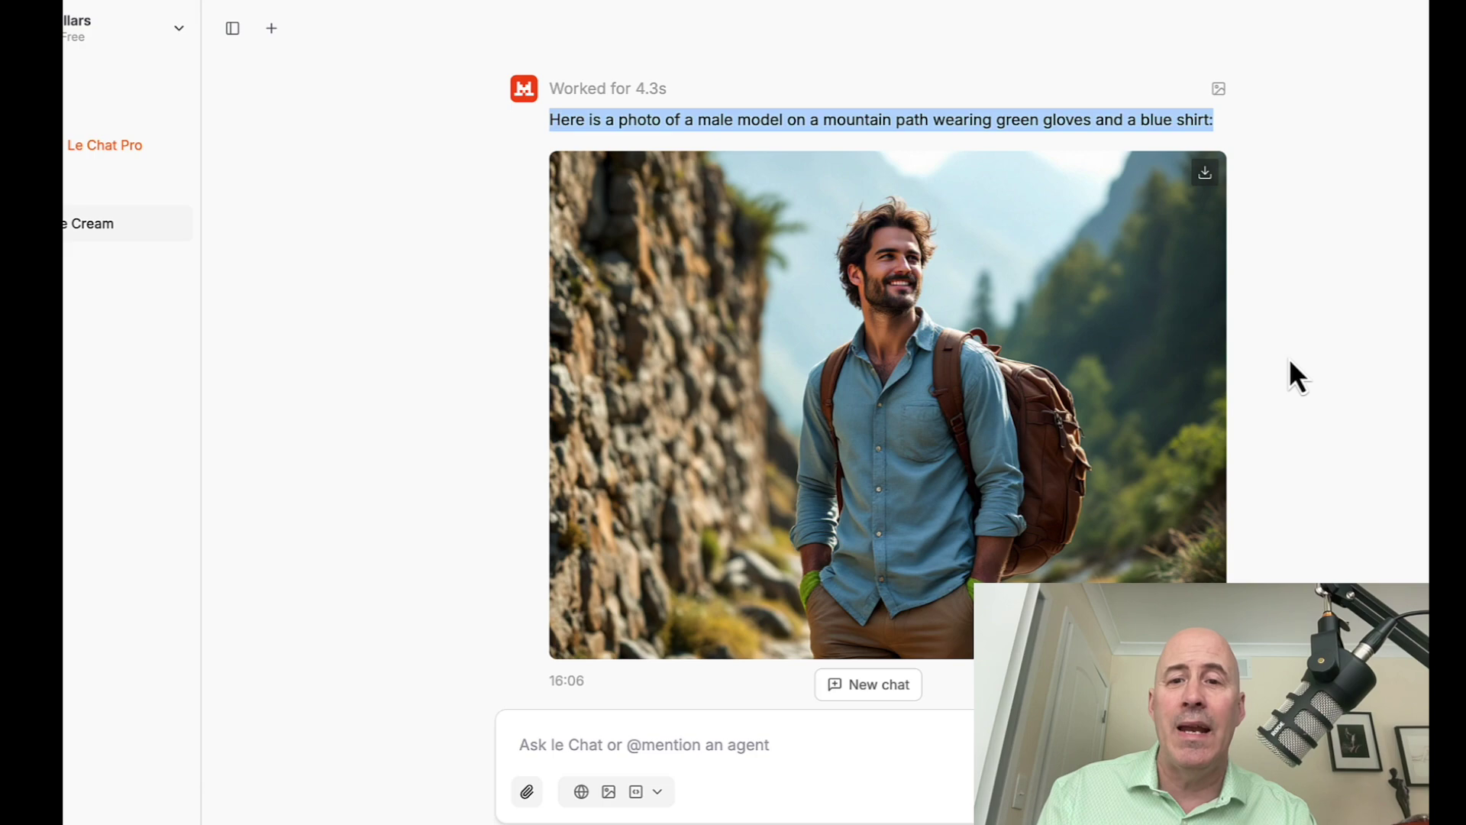